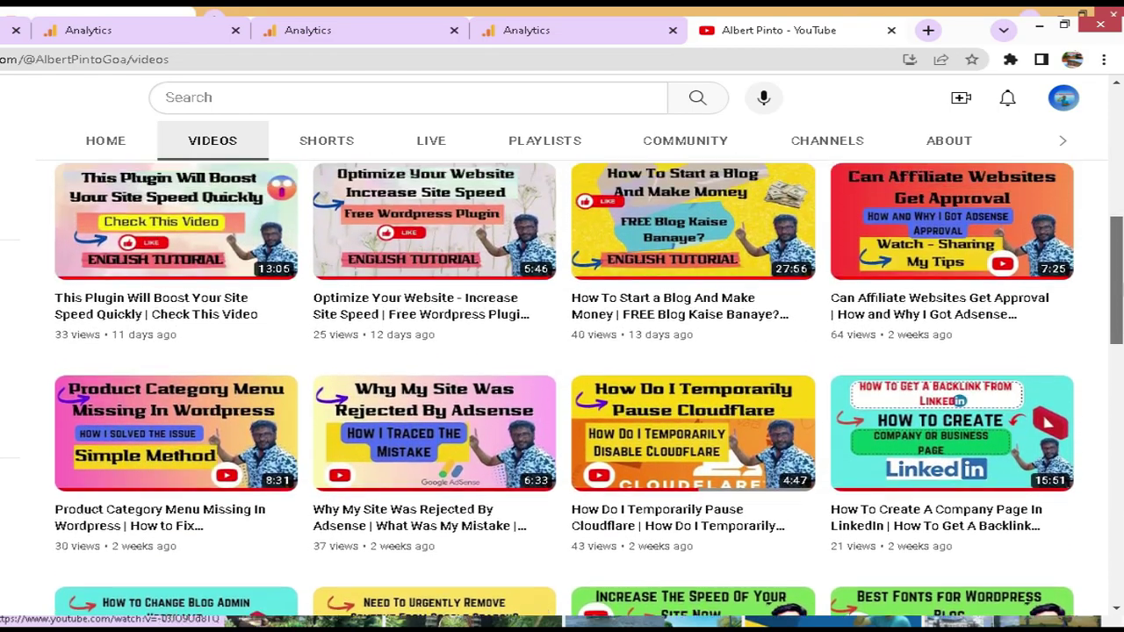
Step: Browse the published videos on the YouTube channel's video list
scroll(562, 351, up, 2)
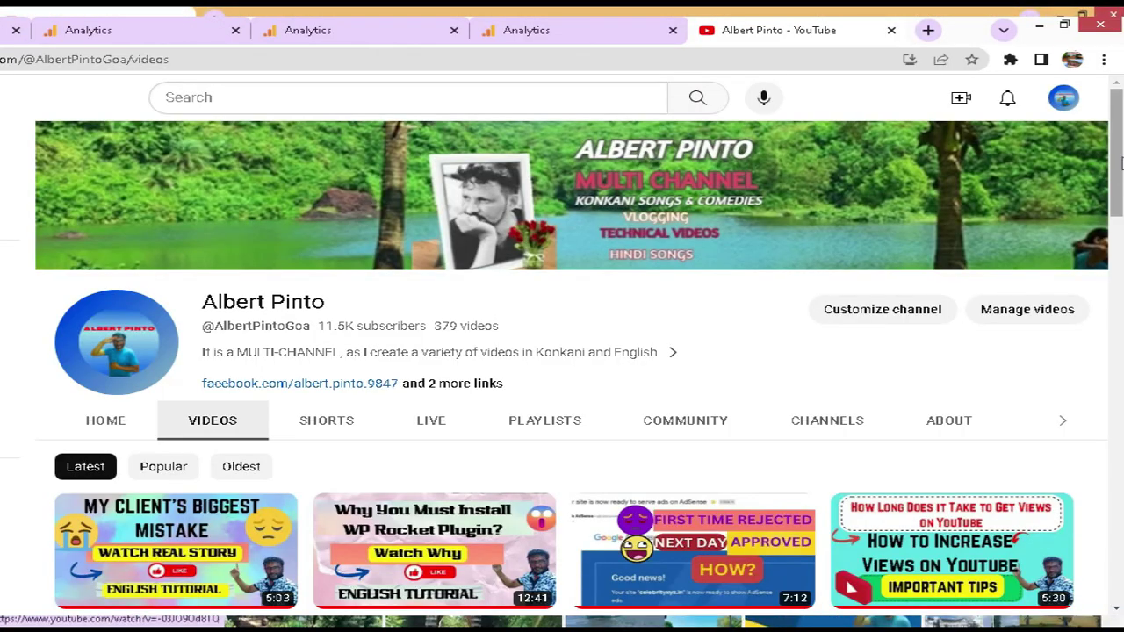
drag(1120, 163, 1120, 175)
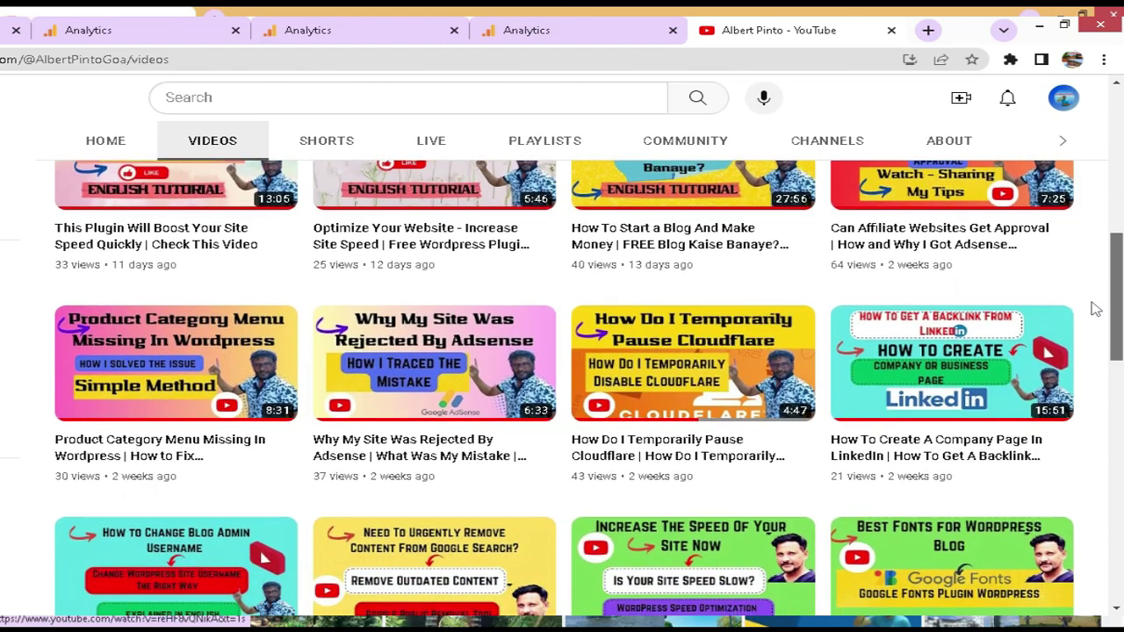
scroll(1095, 327, down, 1)
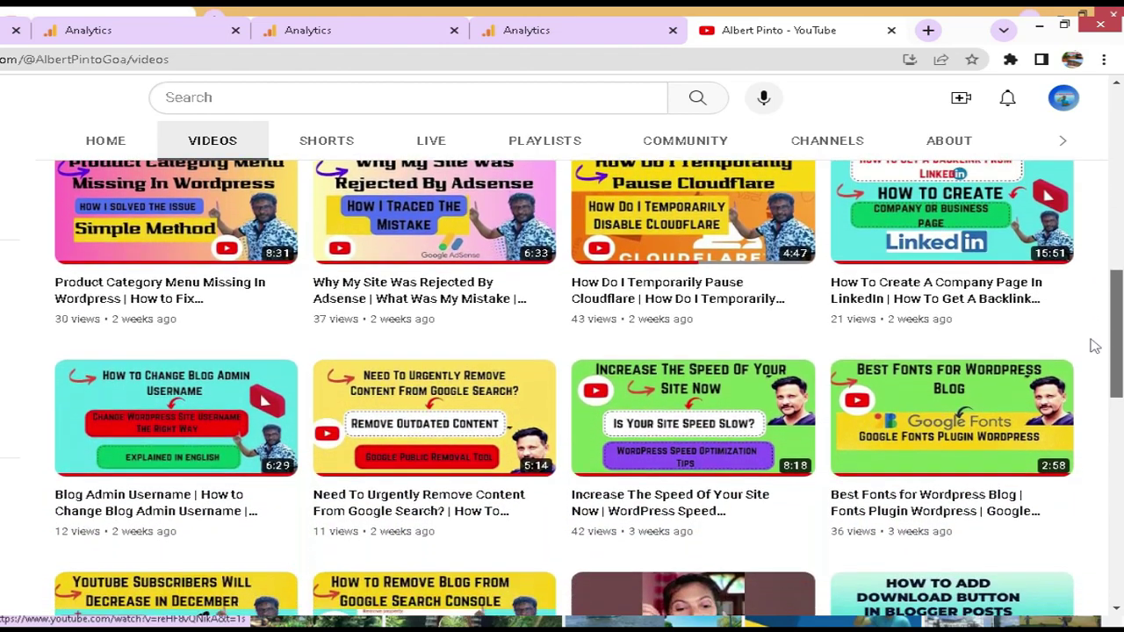
scroll(1092, 354, down, 1)
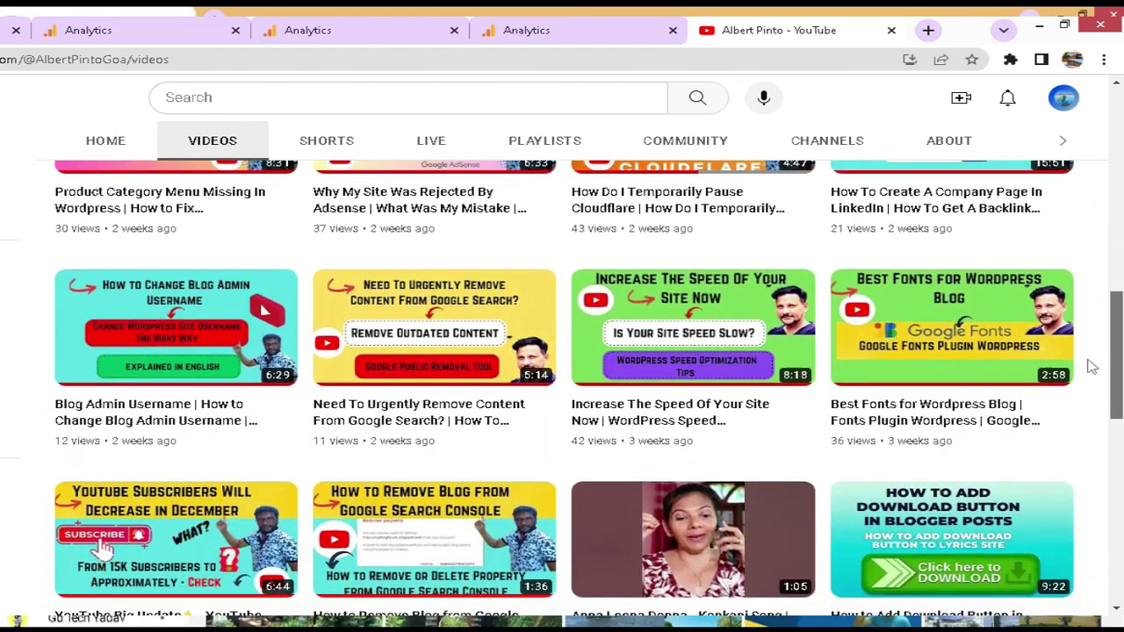
scroll(1090, 376, down, 1)
scroll(1088, 391, down, 2)
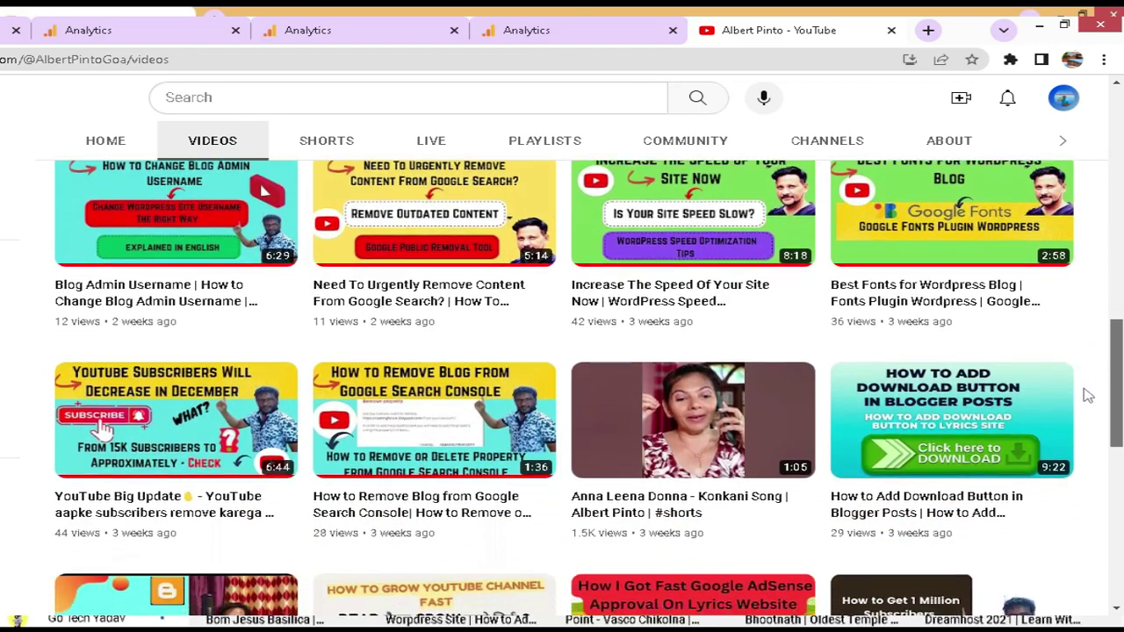
scroll(1089, 412, down, 2)
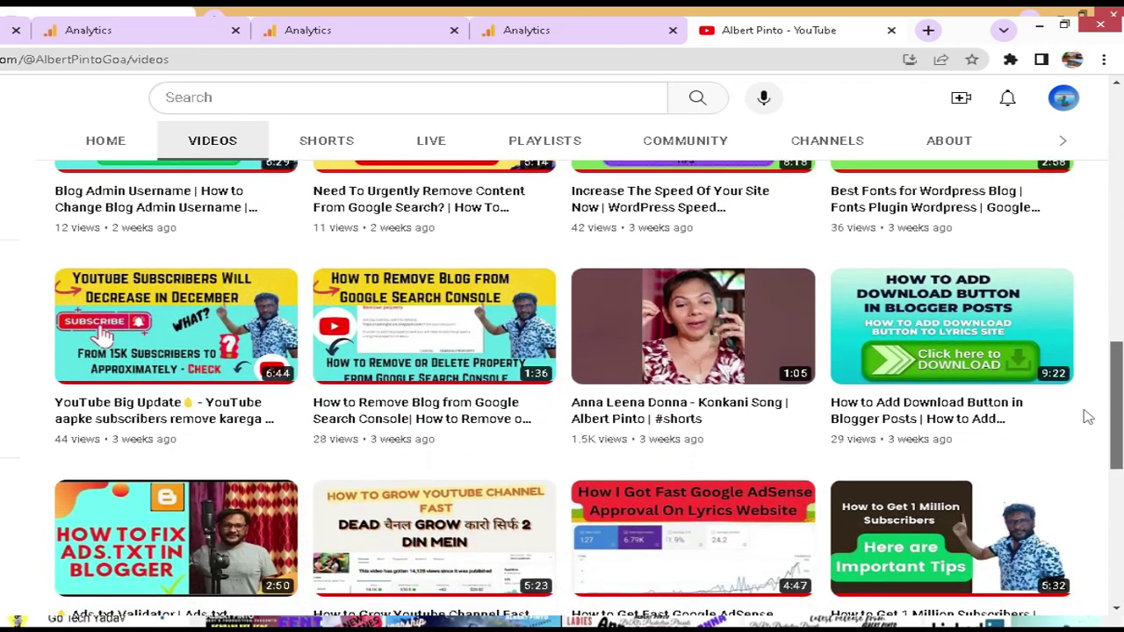
scroll(1087, 439, down, 2)
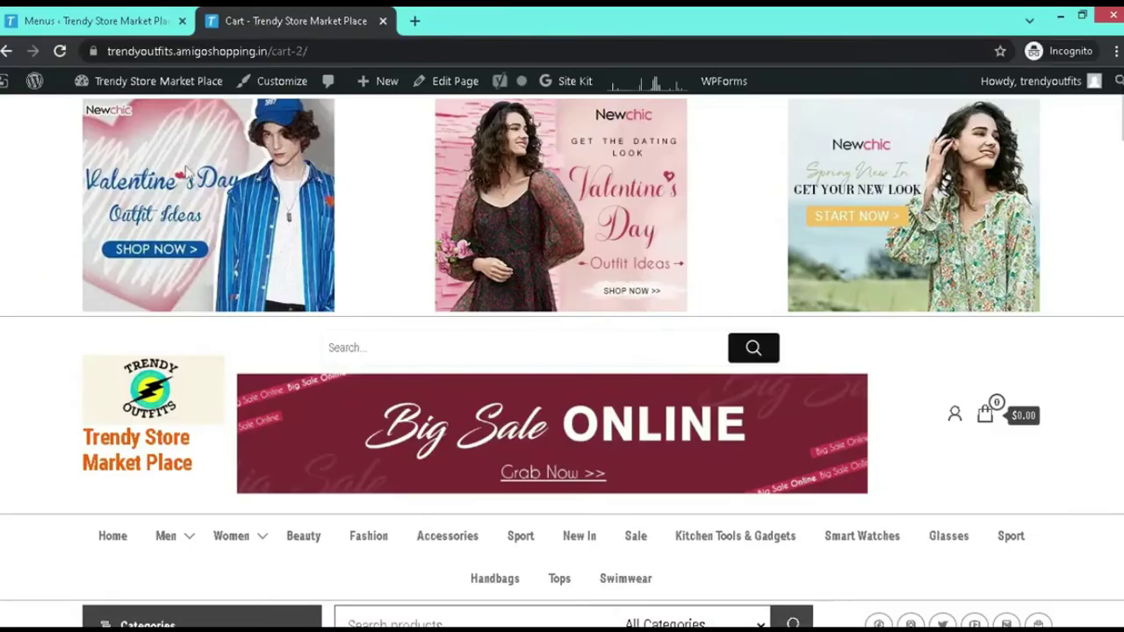
Step: Reload the Trendy Store Market Place cart page and examine the account, cart and contact icons in its header area
click(58, 51)
click(59, 51)
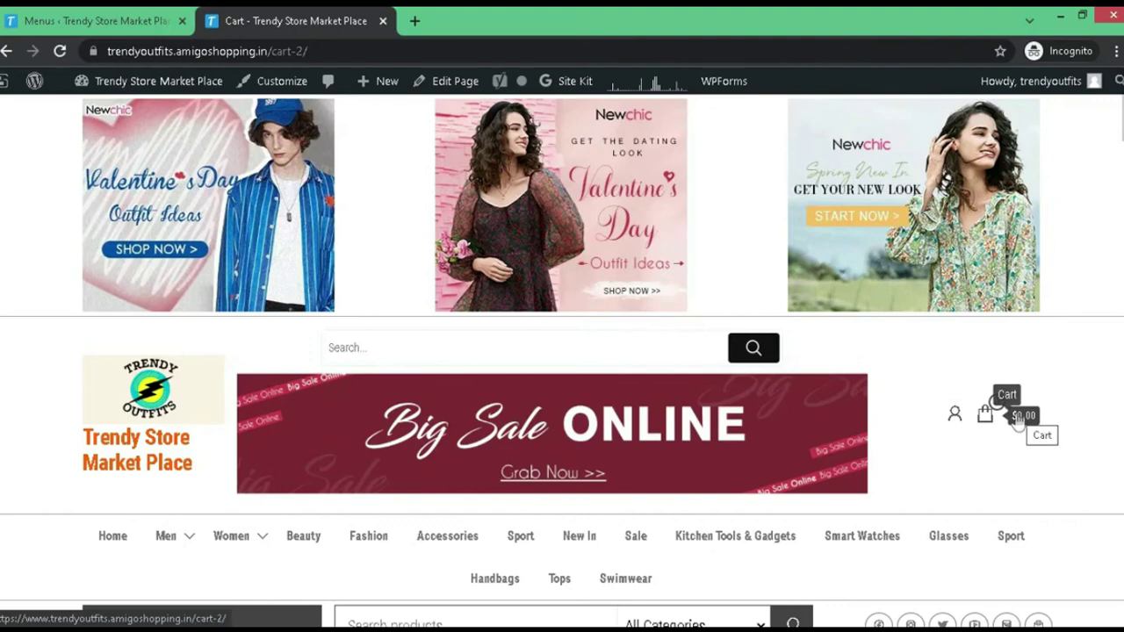
scroll(1015, 419, down, 3)
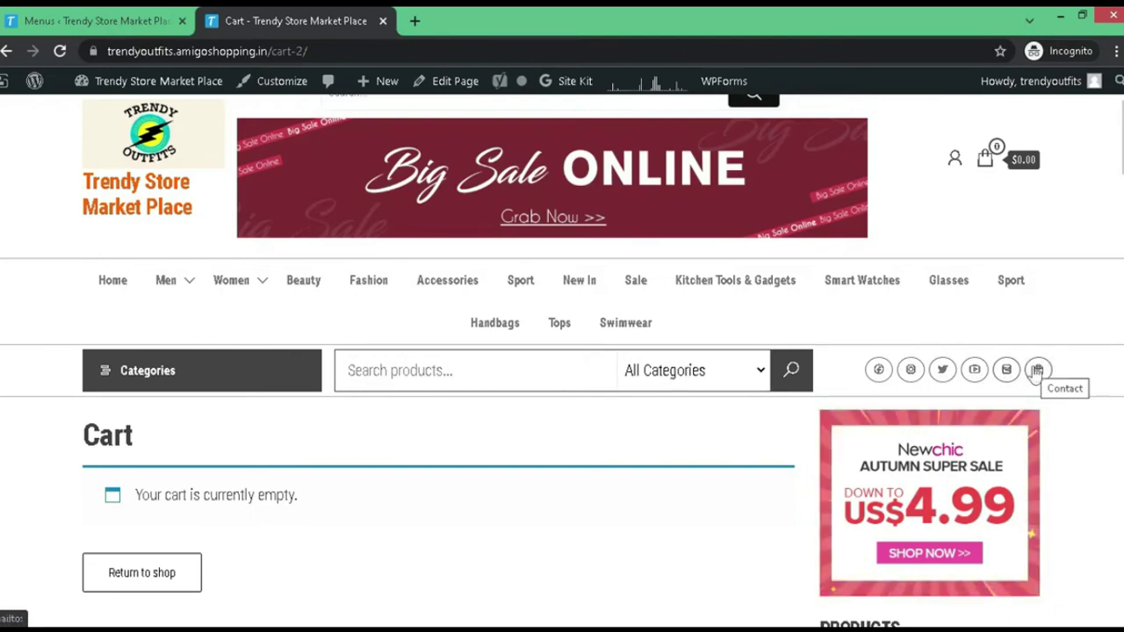
scroll(1036, 369, up, 2)
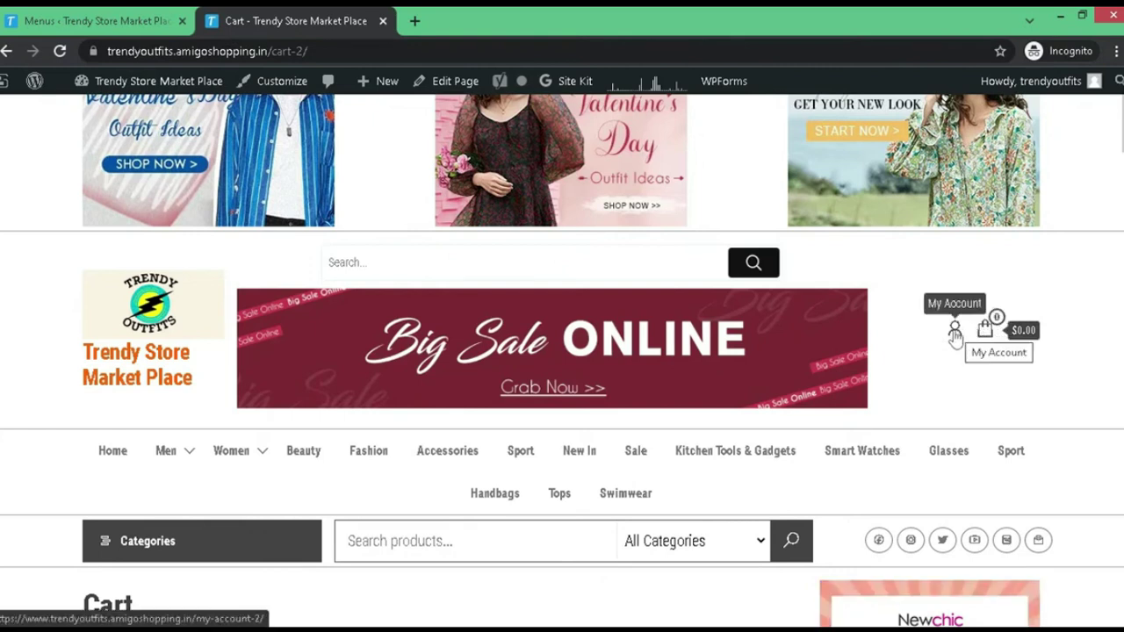
Step: Inspect the My Account icon's element in the developer tools and locate the icon in the responsive page preview
right_click(954, 335)
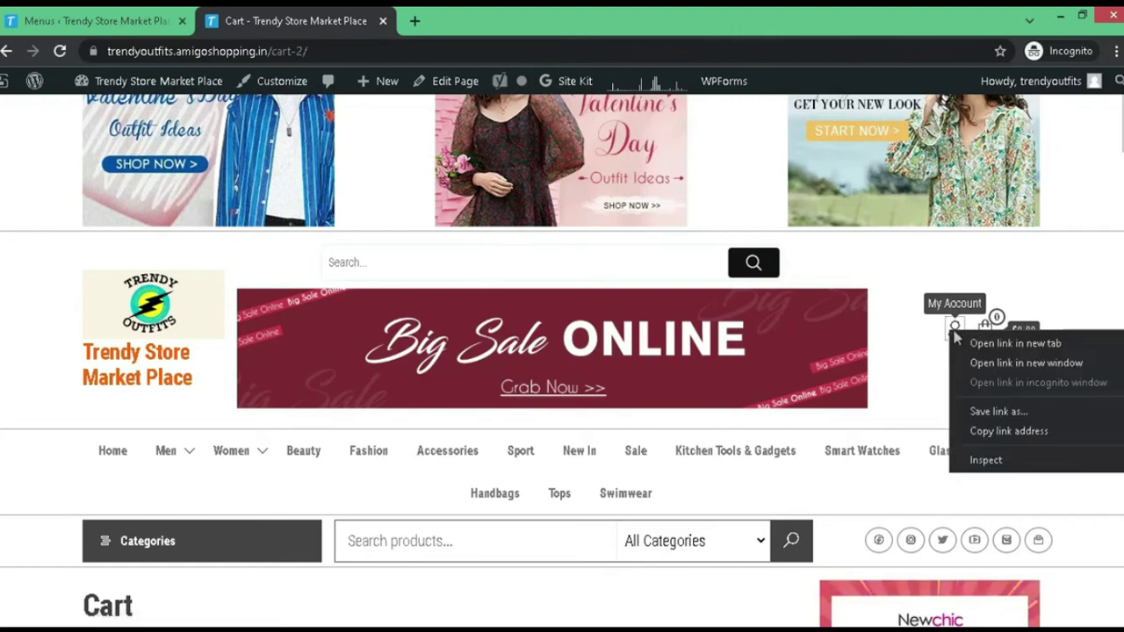
click(985, 460)
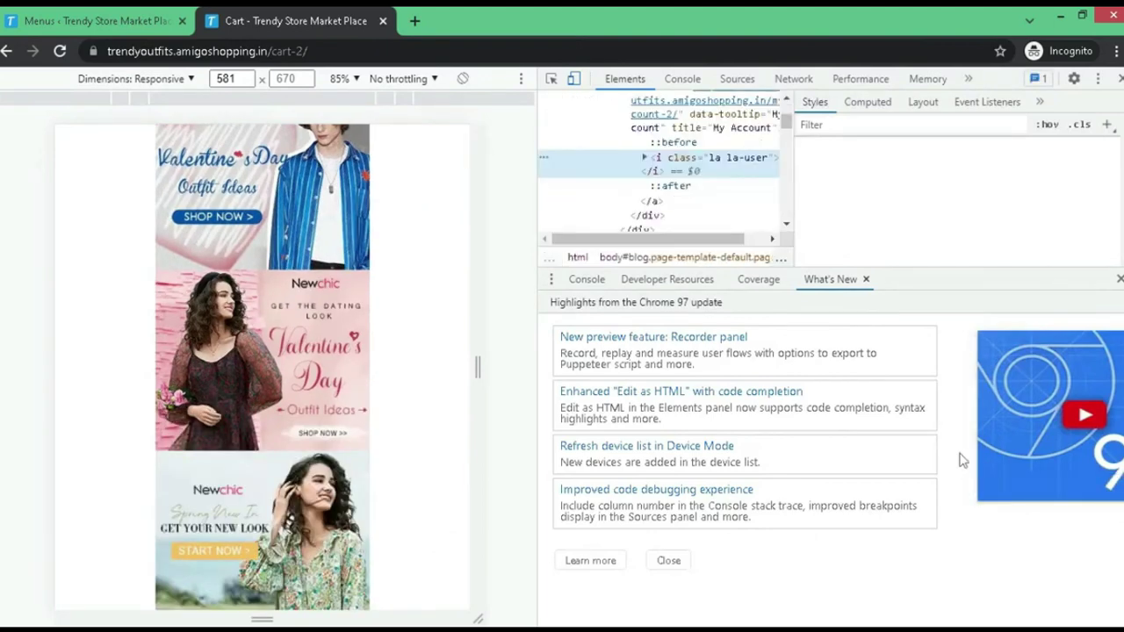
scroll(431, 370, down, 2)
scroll(431, 370, down, 3)
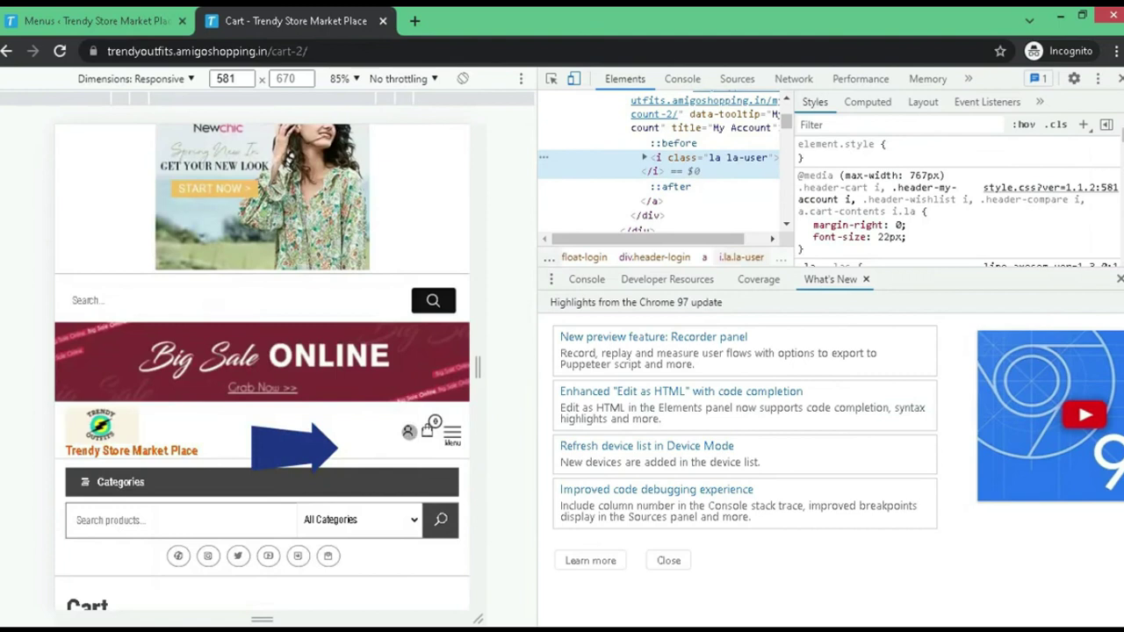
click(408, 431)
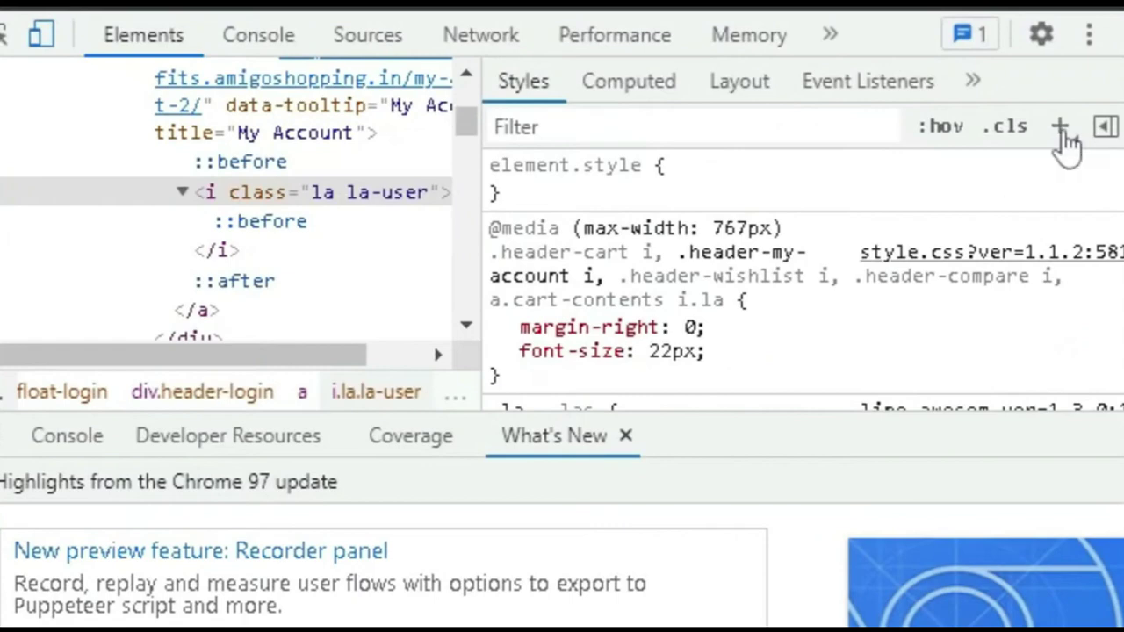
Step: Add a new style rule for i.la.la-user with display: none to hide the account icon
click(1060, 128)
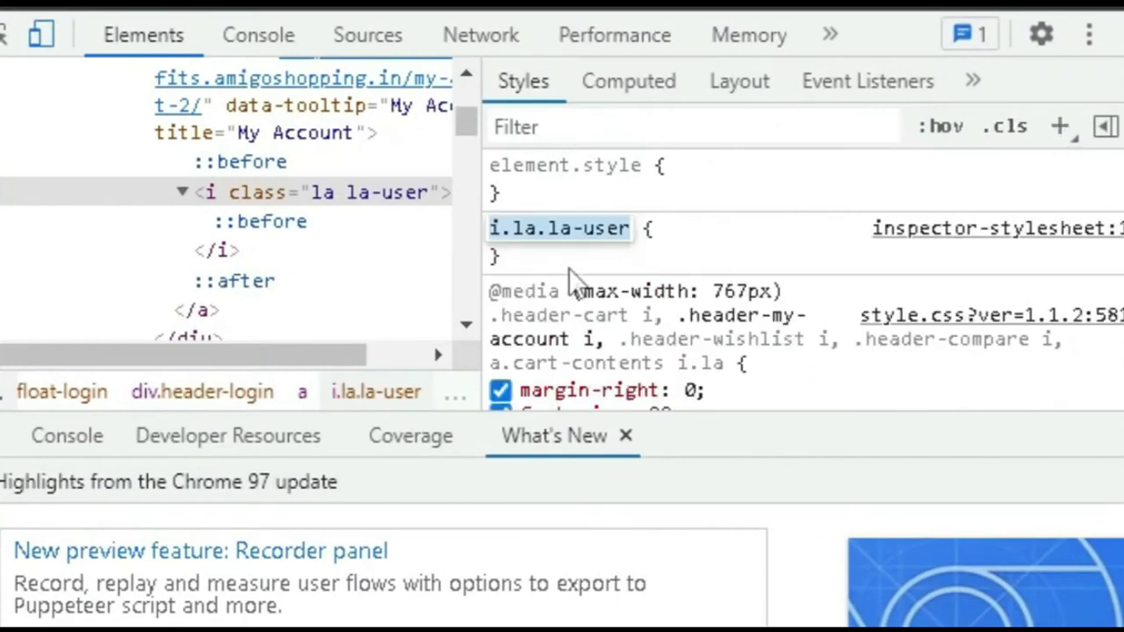
click(542, 256)
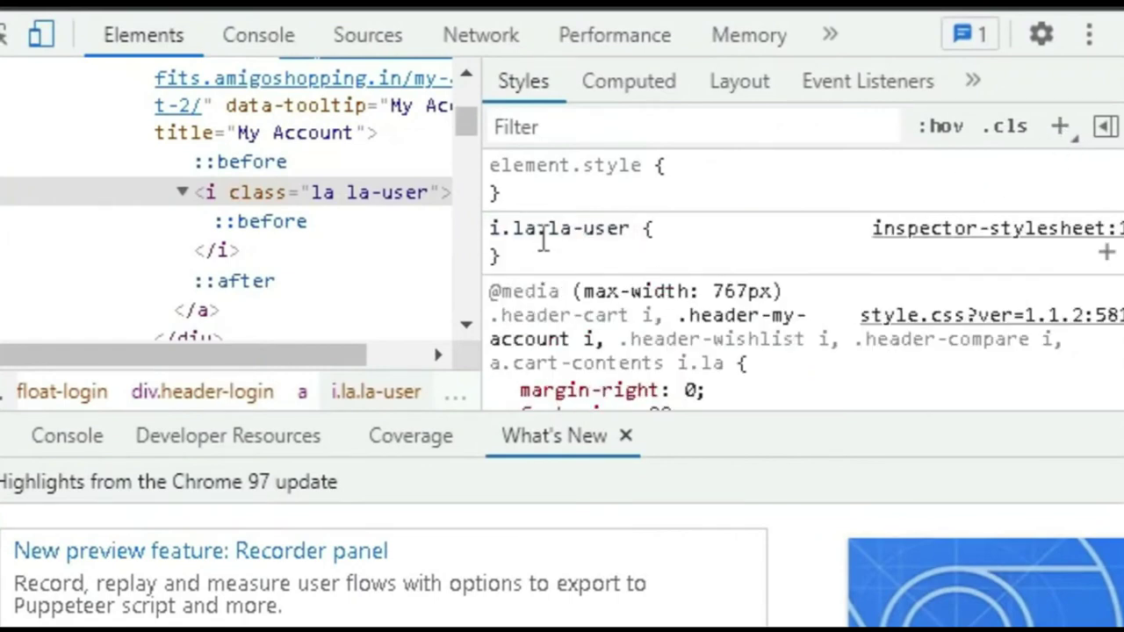
click(544, 231)
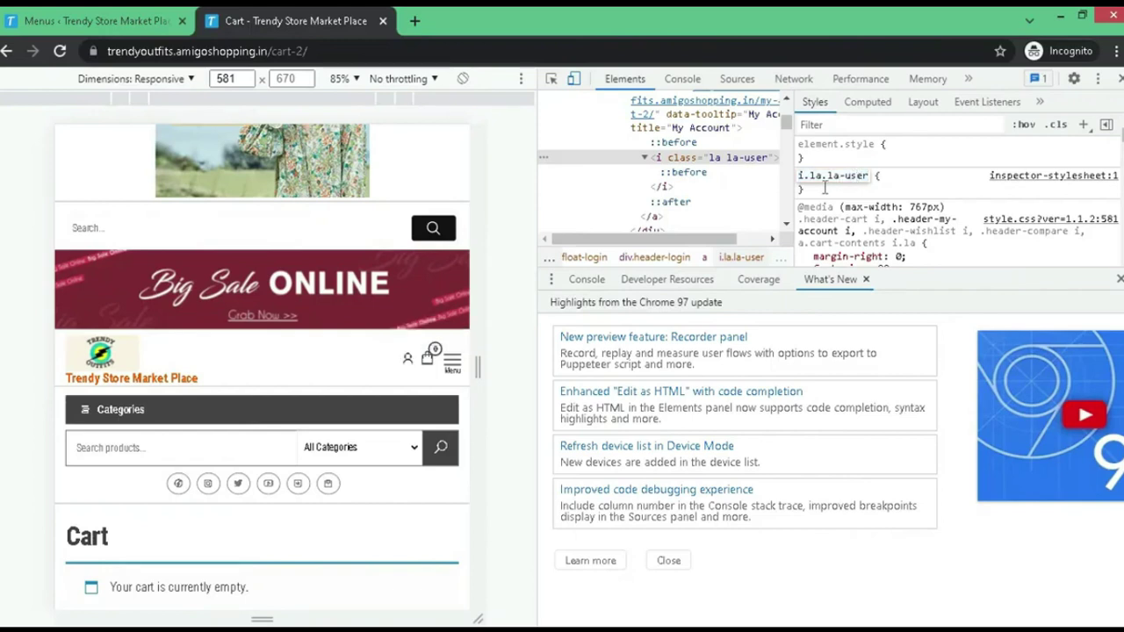
click(826, 189)
click(876, 176)
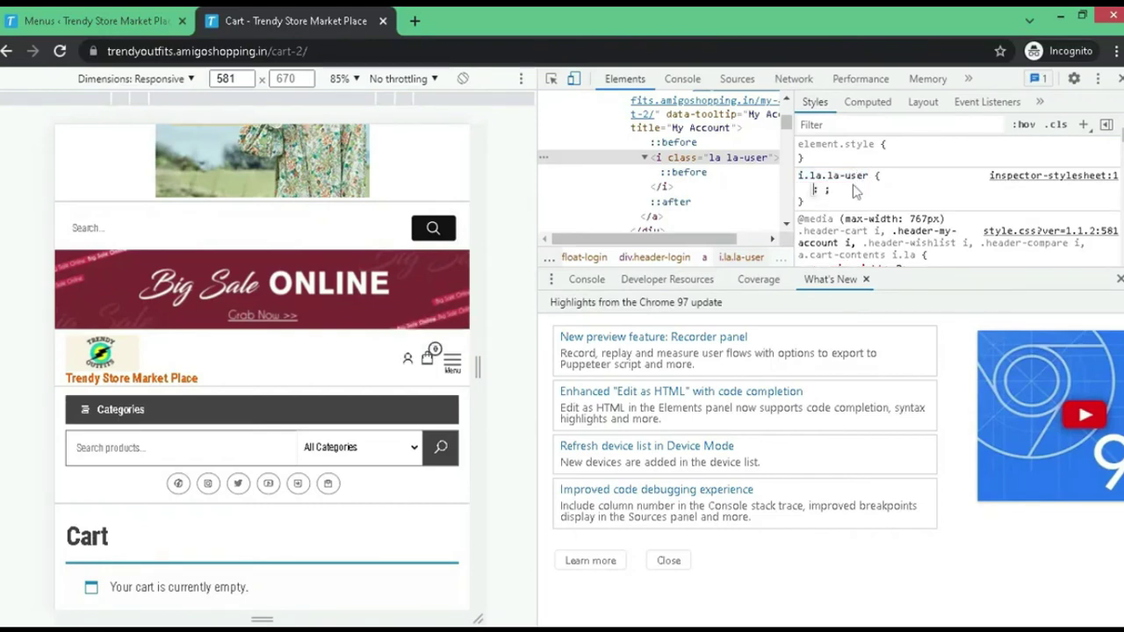
text(dis)
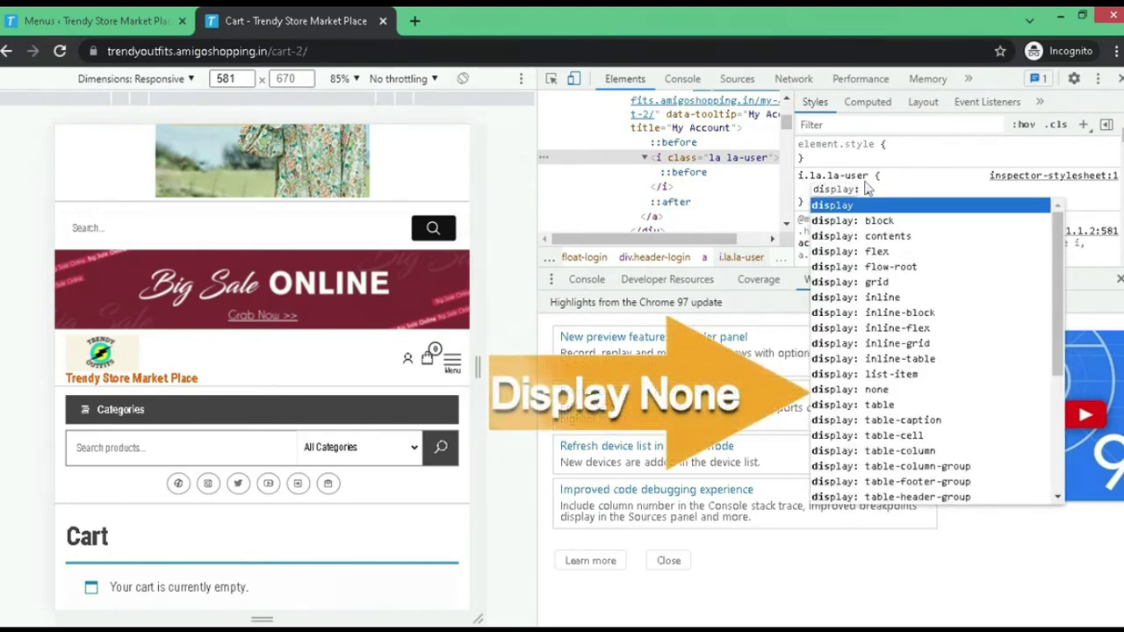
click(869, 395)
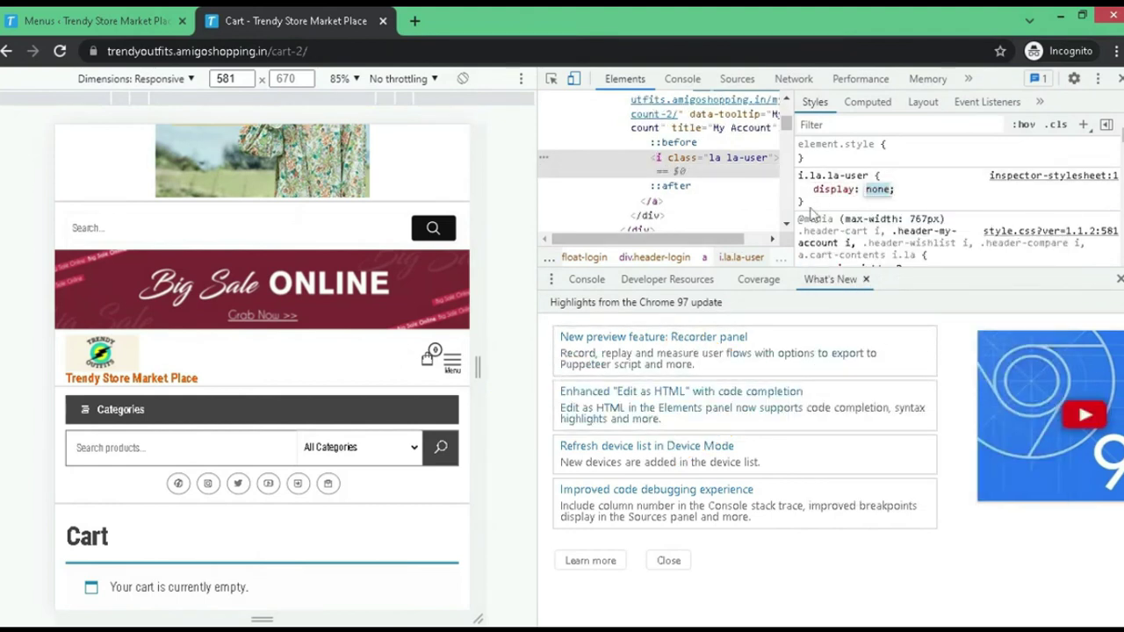
Step: Copy the complete i.la.la-user rule, including its display: none declaration
drag(808, 211, 801, 175)
key(ctrl+c)
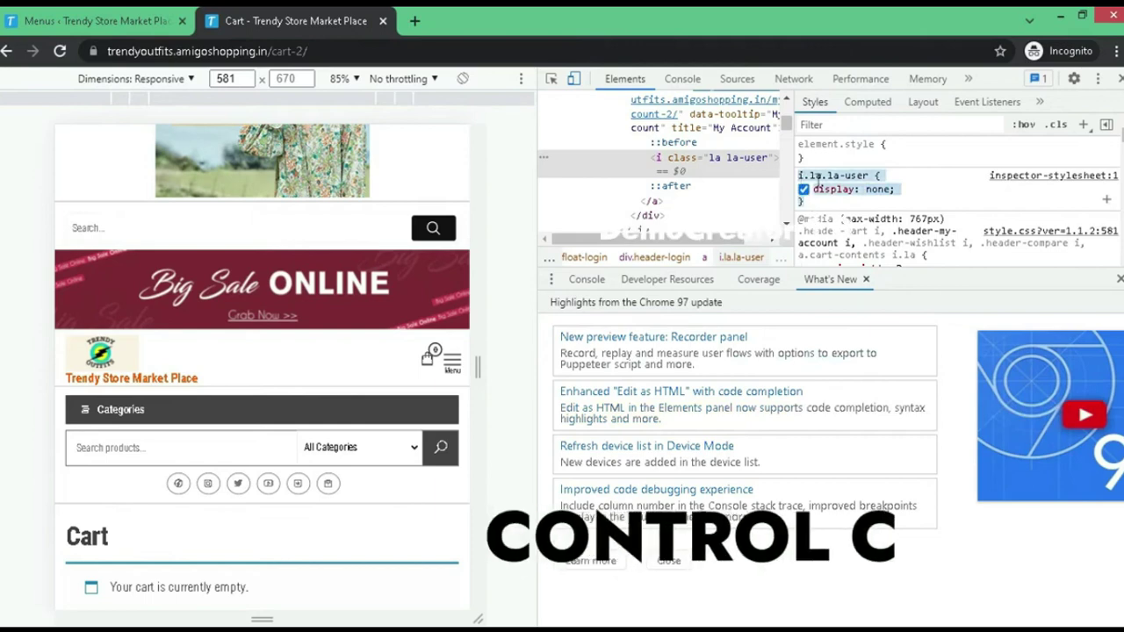
right_click(818, 180)
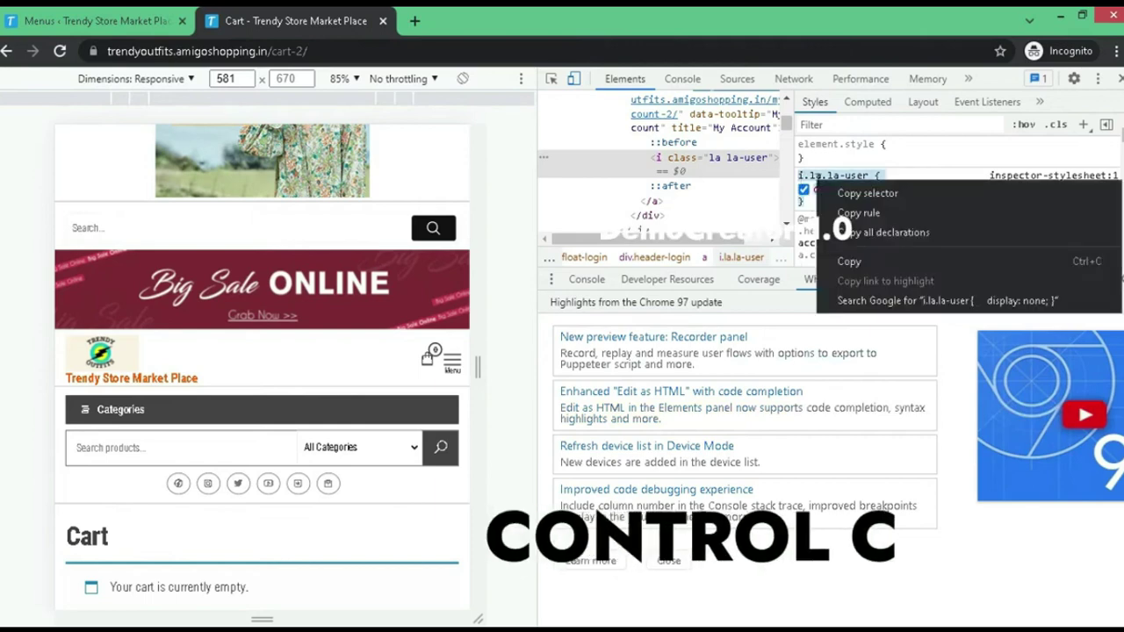
click(849, 263)
Step: Return to the WordPress admin and open the theme customizer's Additional CSS section
click(85, 19)
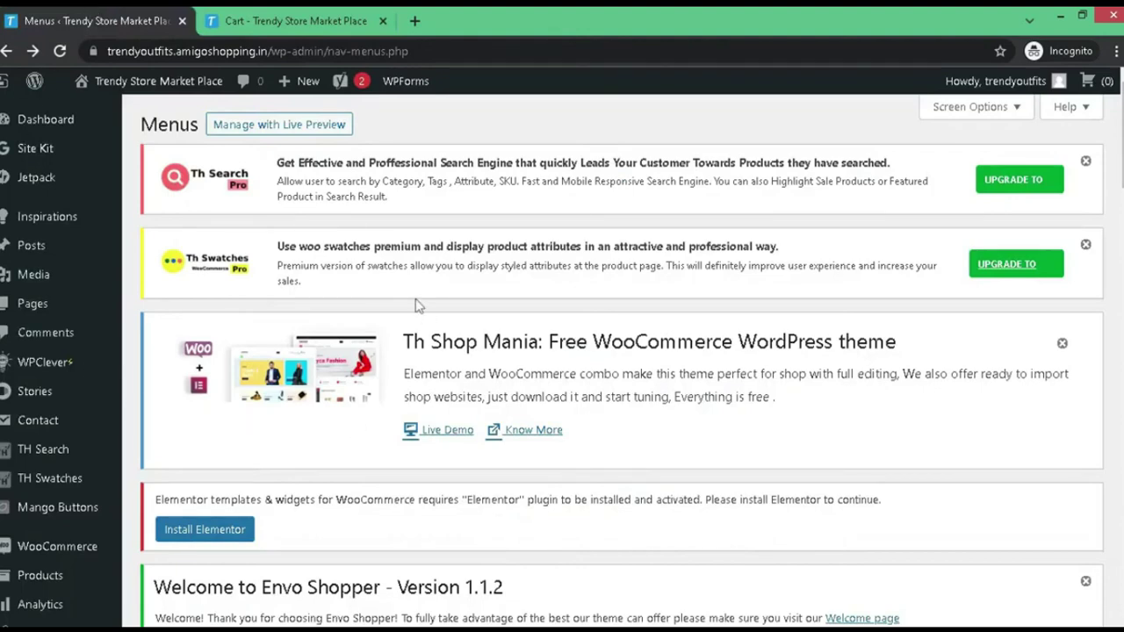
mouse_move(26, 307)
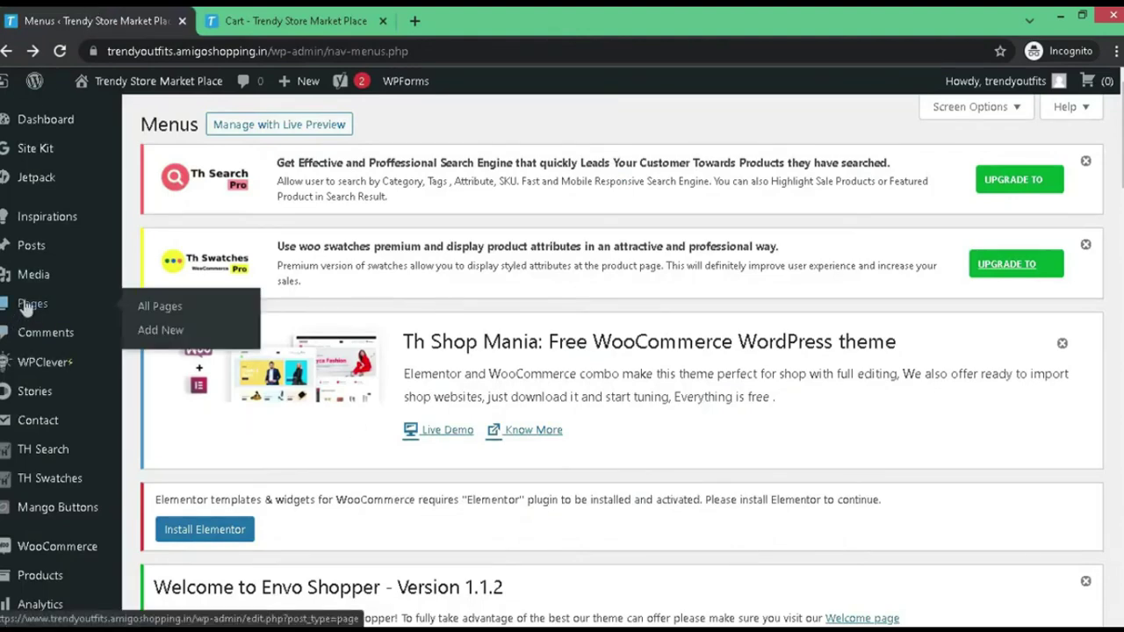
scroll(26, 307, down, 3)
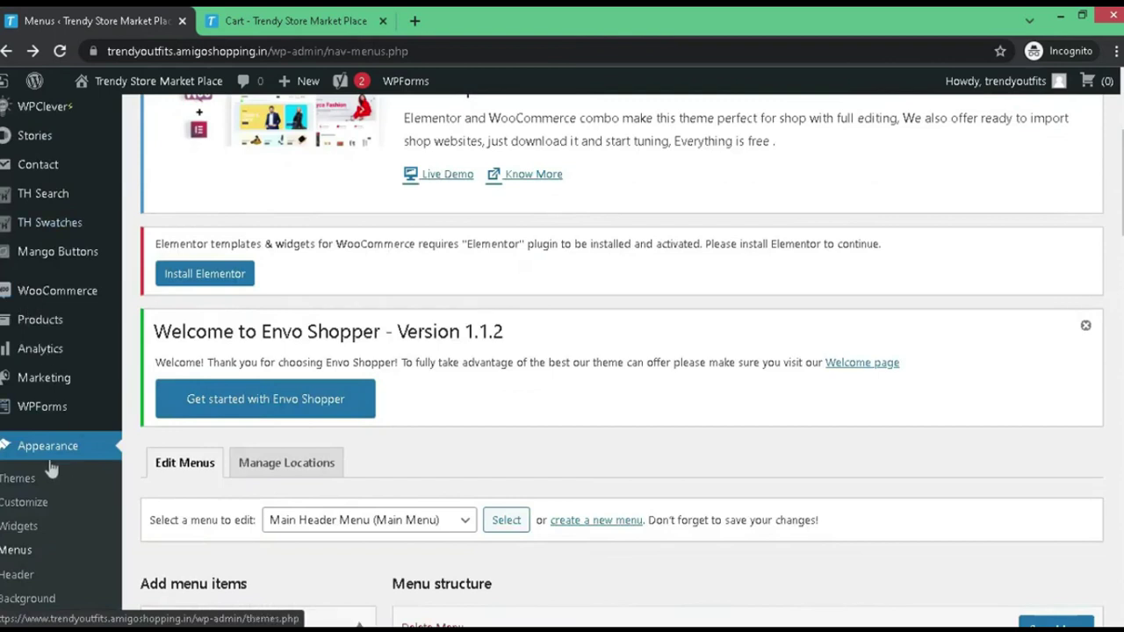
click(39, 508)
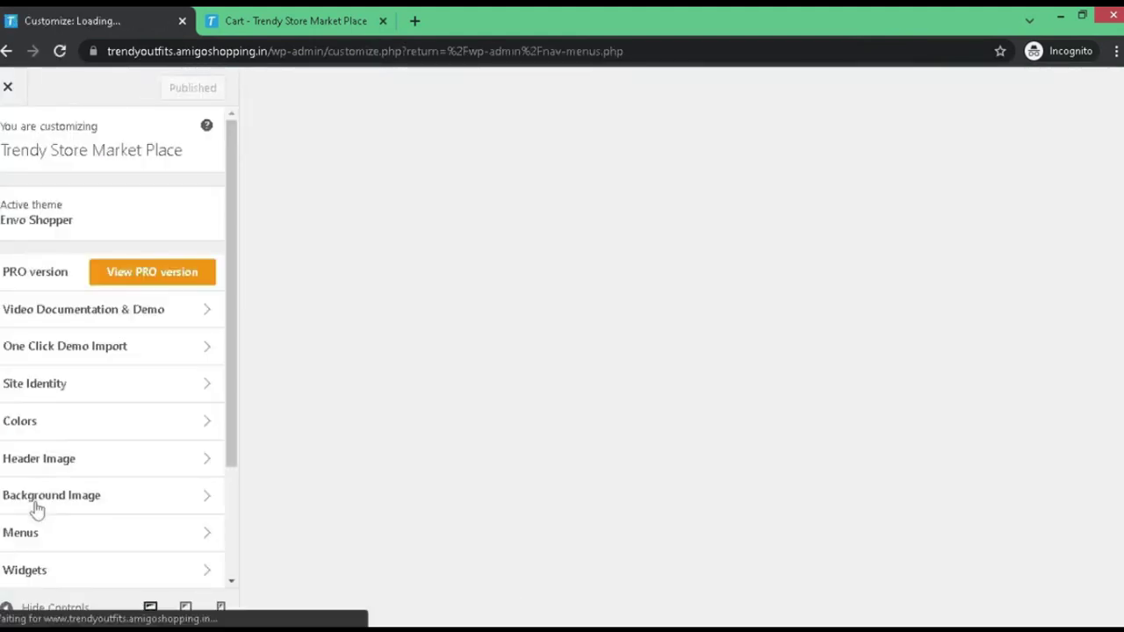
scroll(149, 389, down, 2)
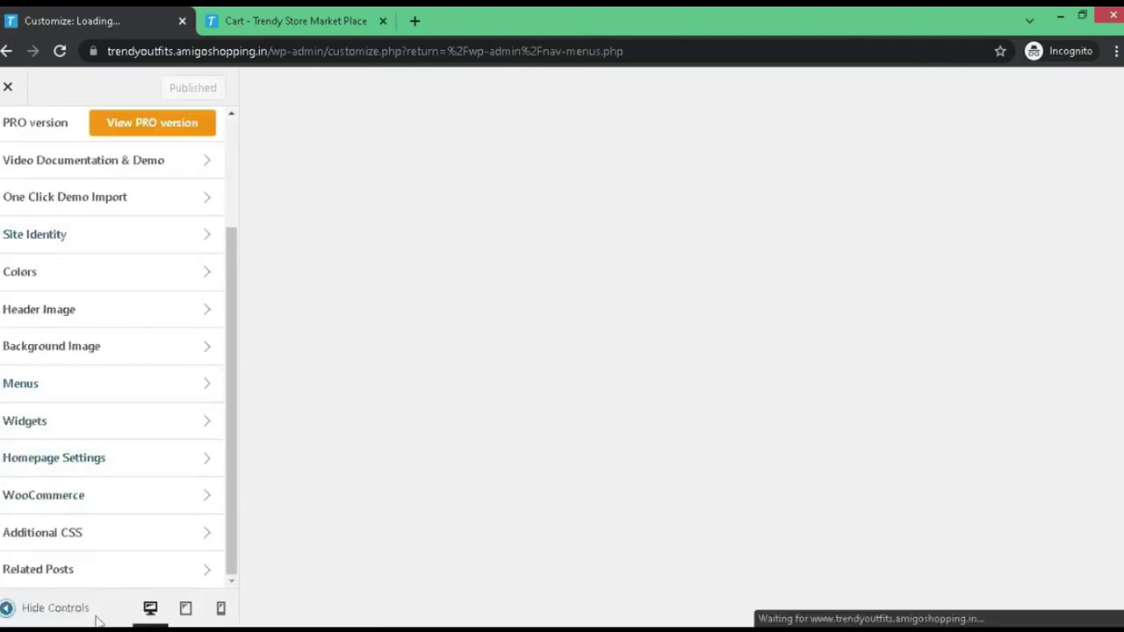
click(55, 537)
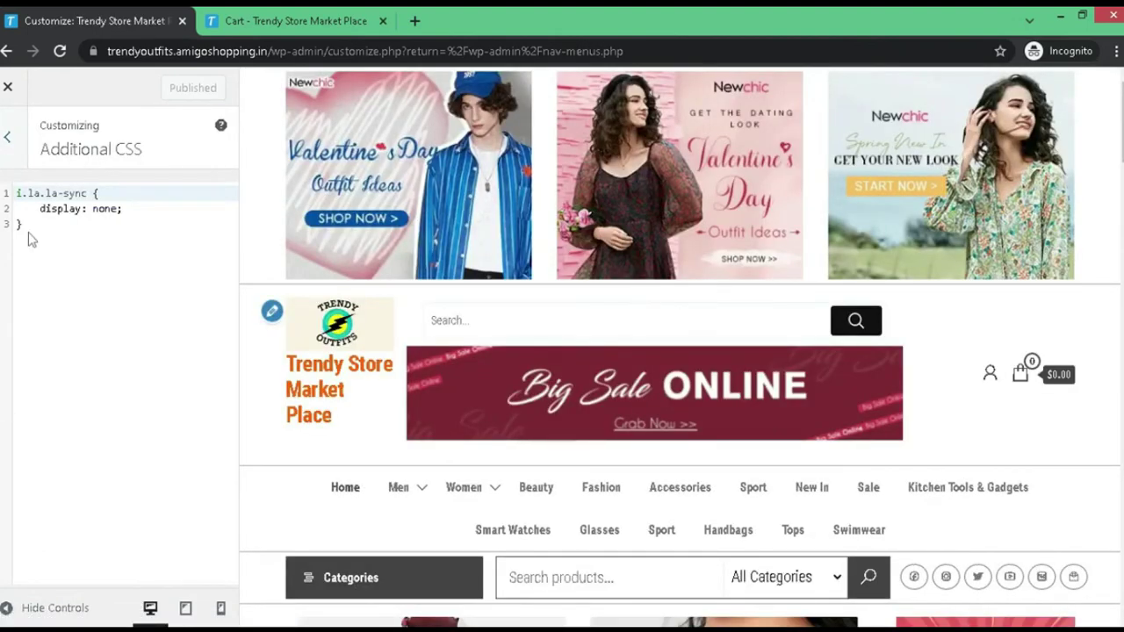
Step: Paste the copied i.la.la-user rule on a new line below the i.la.la-sync rule and publish the change
click(122, 228)
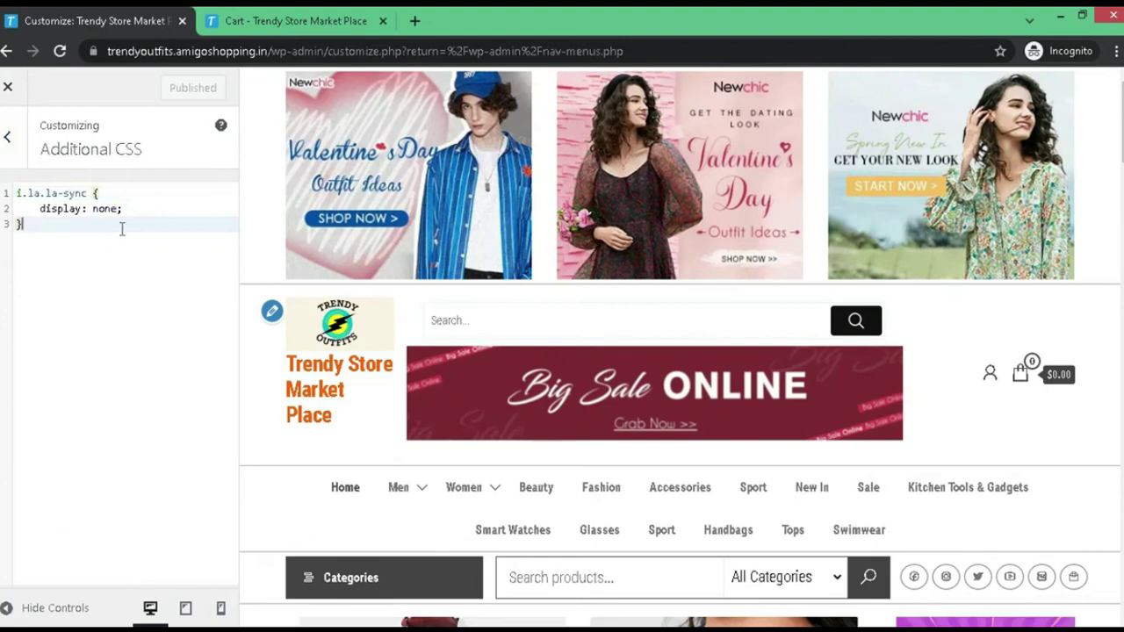
key(Return)
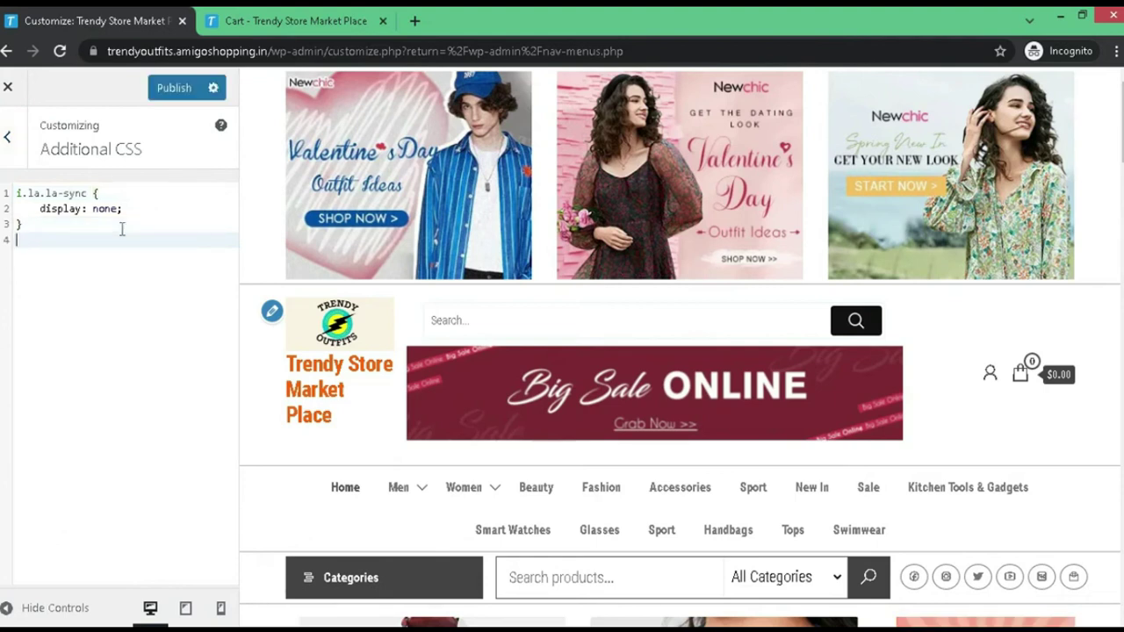
key(ctrl+v)
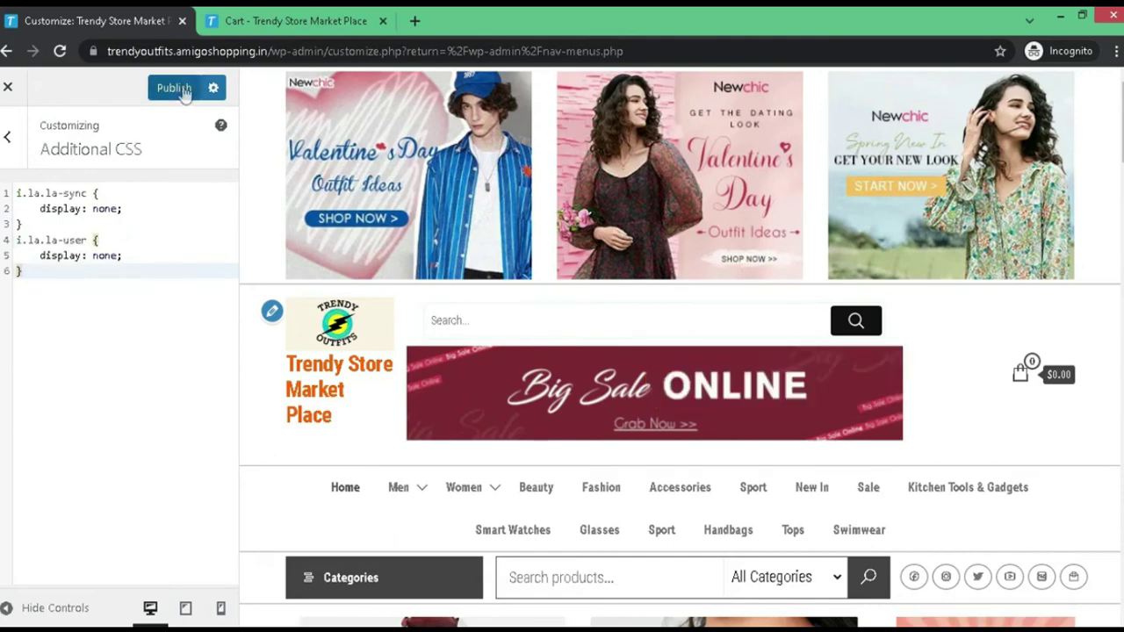
click(174, 89)
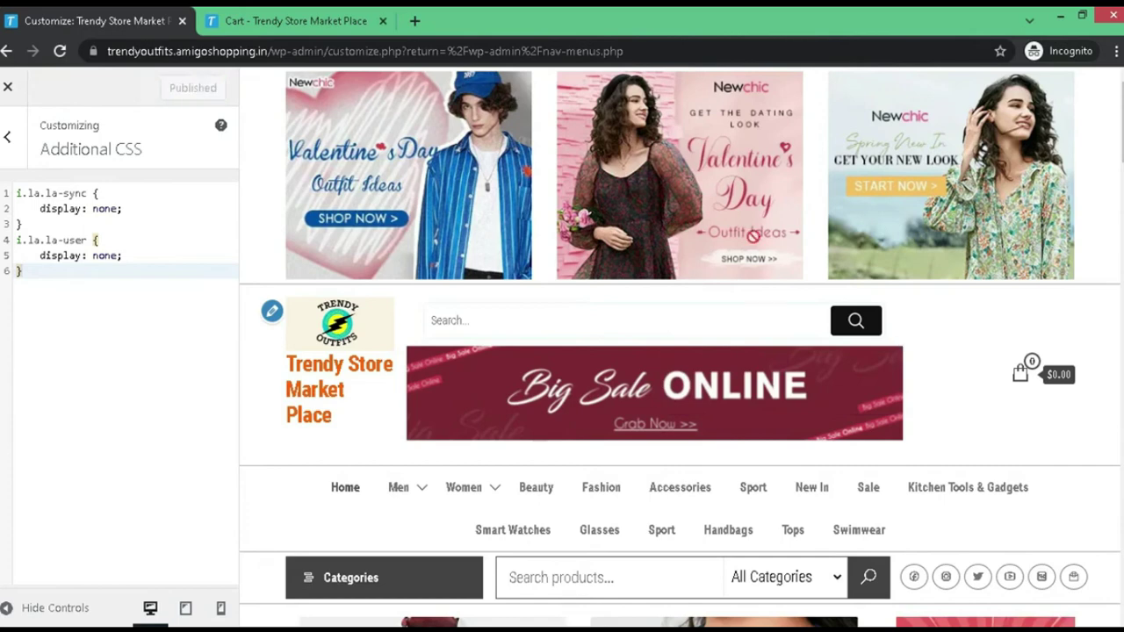
Step: Reload the store's cart page, close the developer tools and check the header for the account icon
click(323, 13)
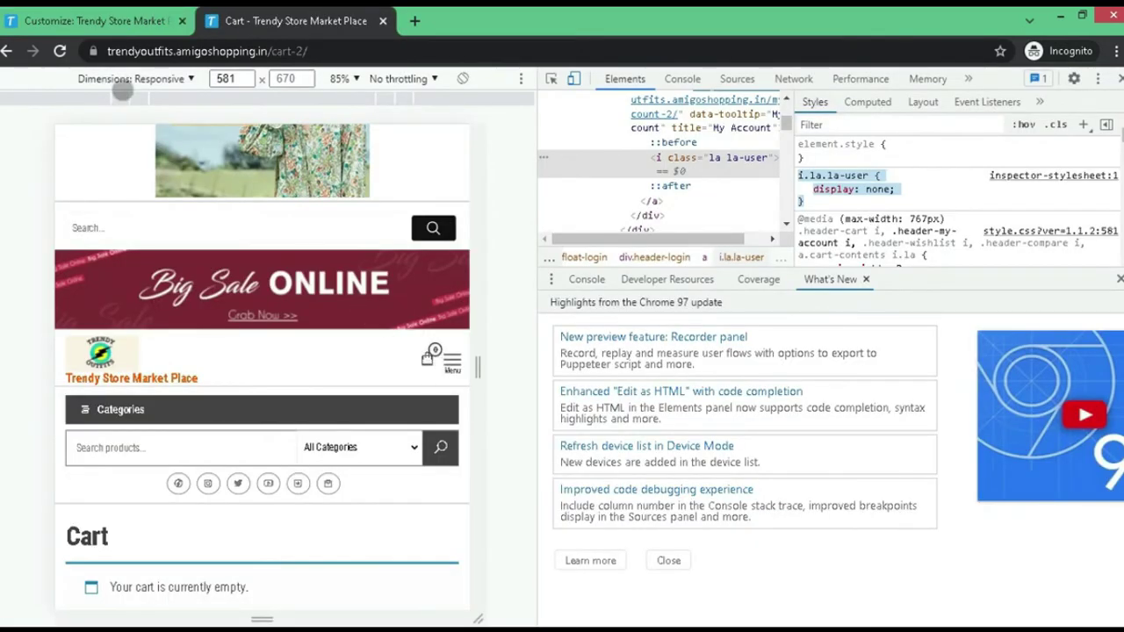
click(59, 53)
click(1120, 79)
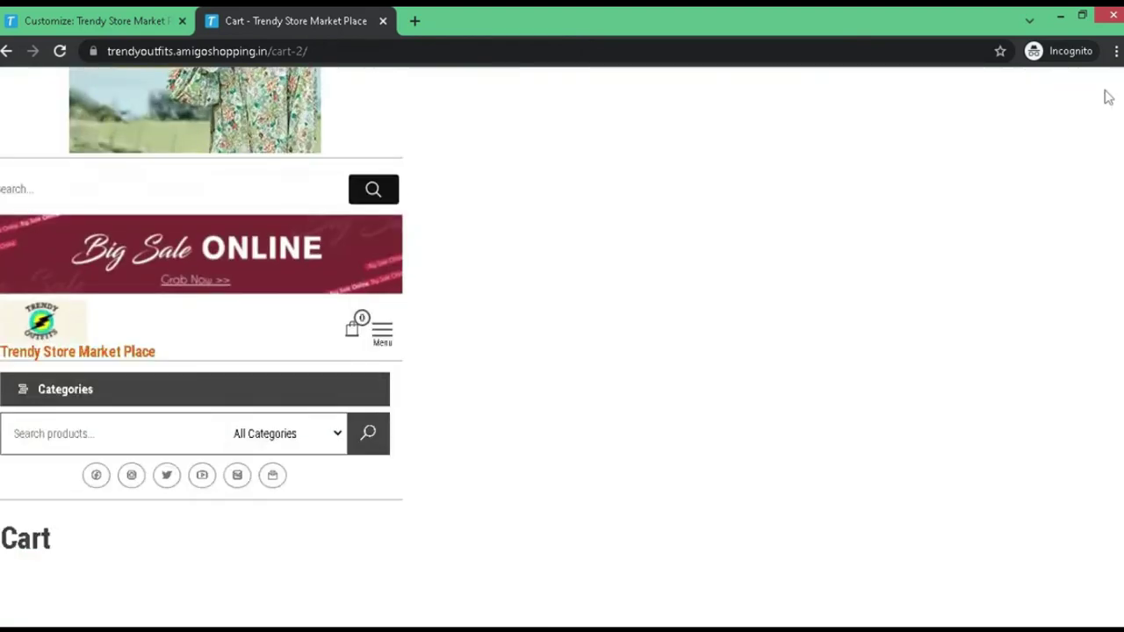
scroll(527, 193, up, 5)
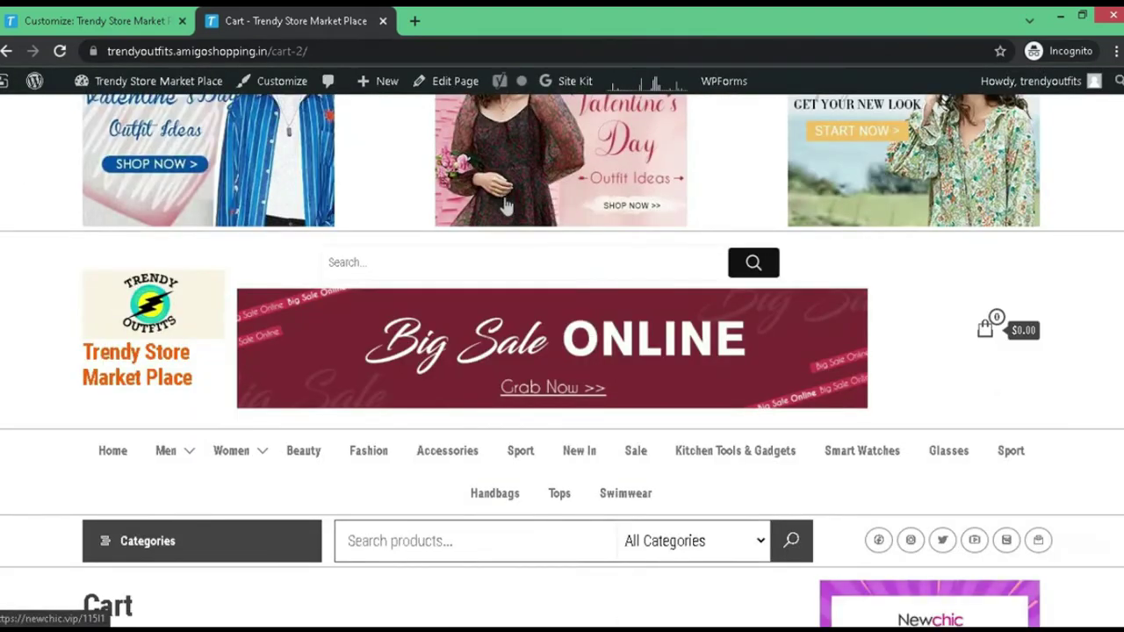
Step: Reload the cart page, inspect the header's shopping bag icon and create a new i.la.la-shopping-bag style rule for it
click(58, 51)
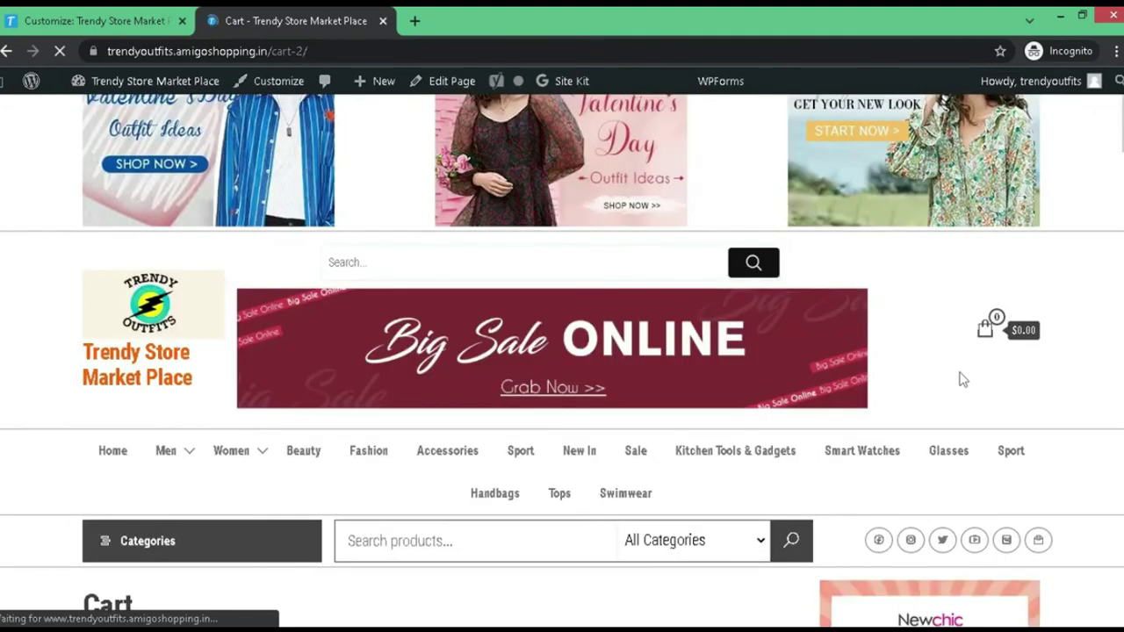
right_click(985, 332)
click(989, 462)
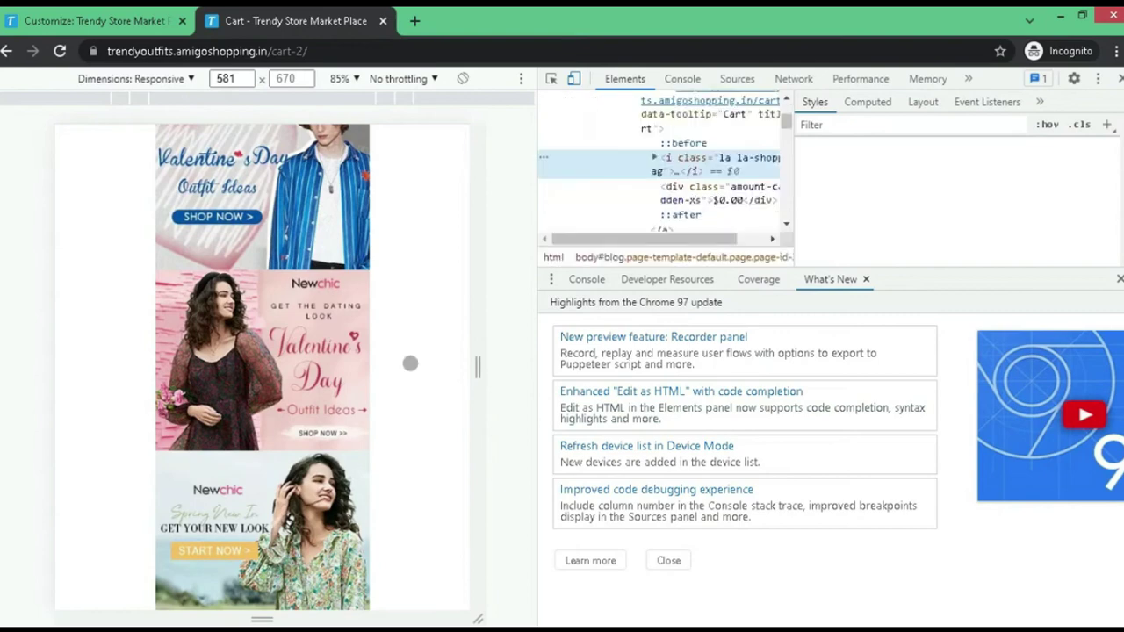
scroll(407, 361, down, 4)
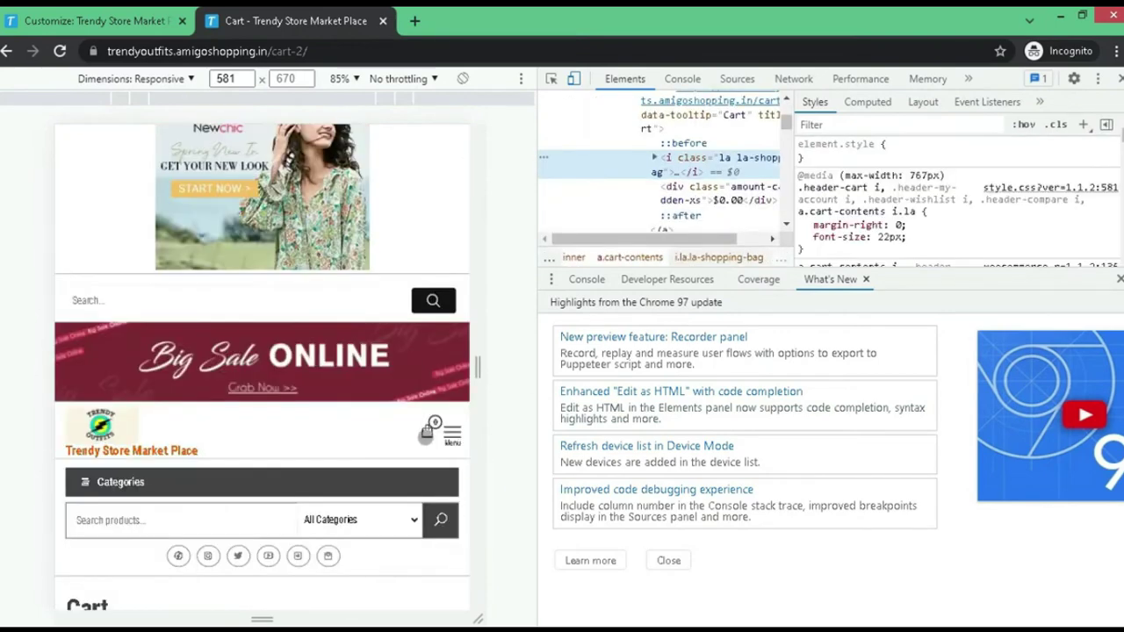
click(432, 425)
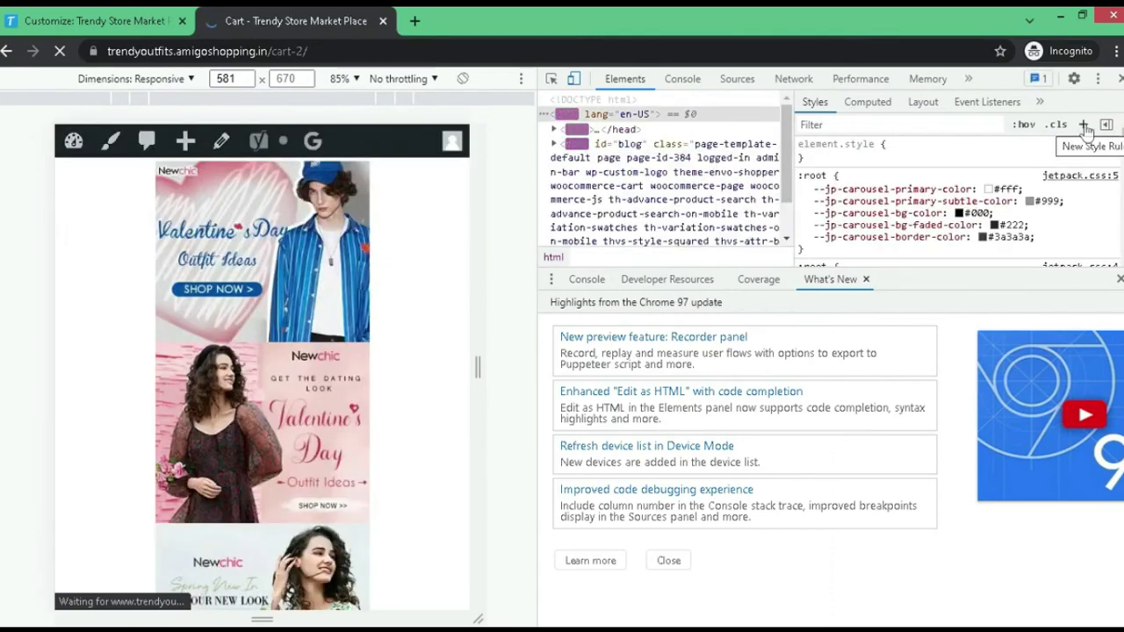
scroll(436, 304, down, 5)
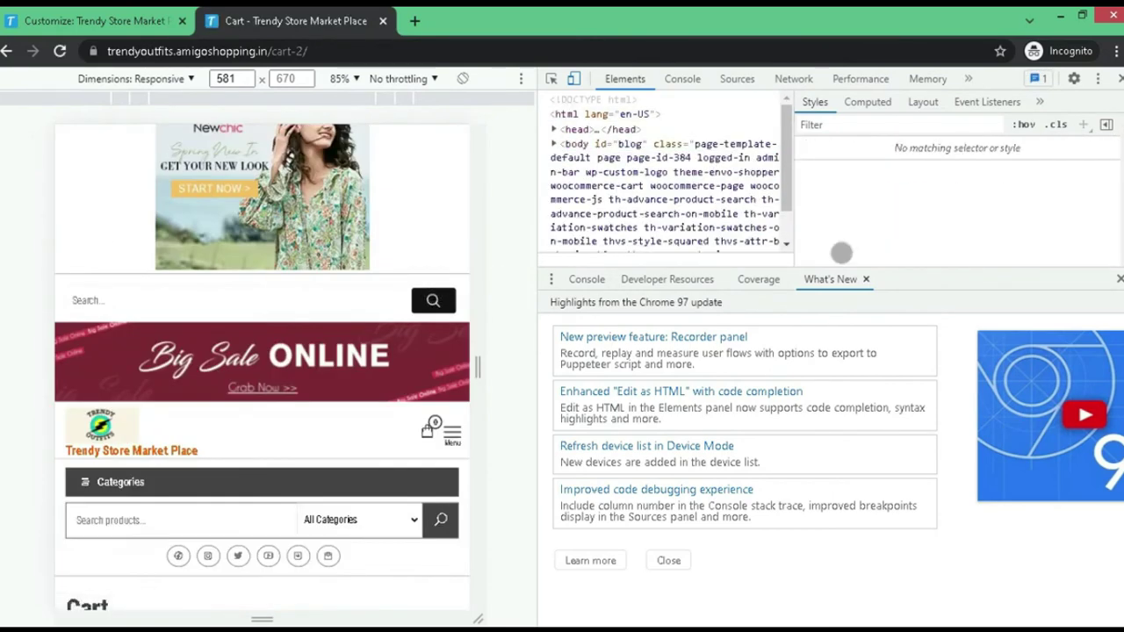
click(1083, 126)
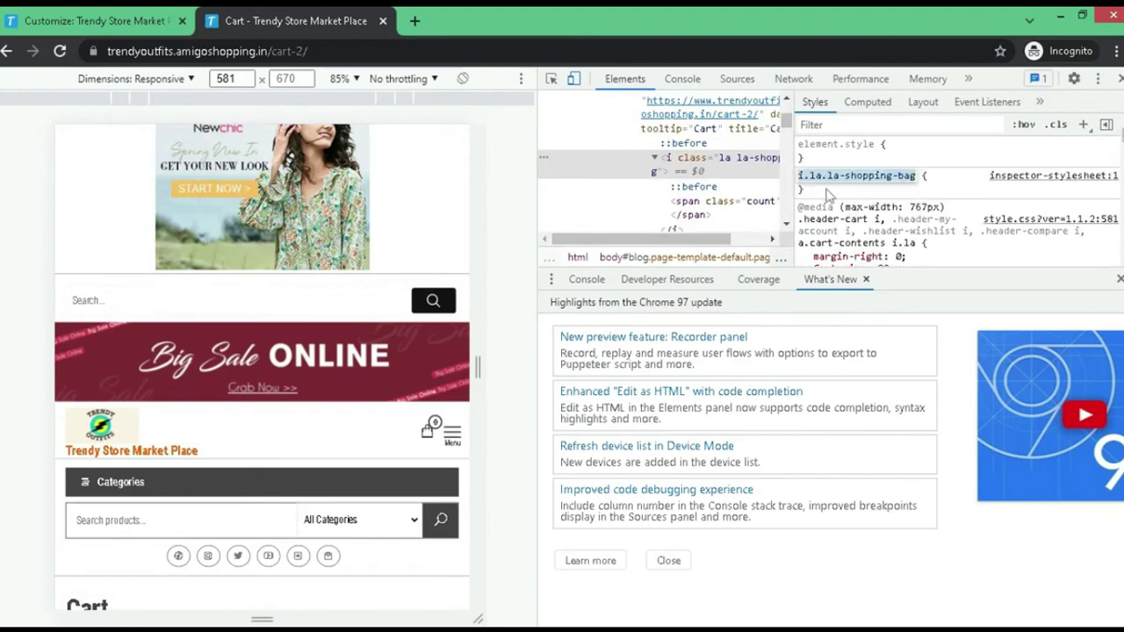
Step: Add a display: none declaration to the i.la.la-shopping-bag rule
click(827, 194)
click(838, 177)
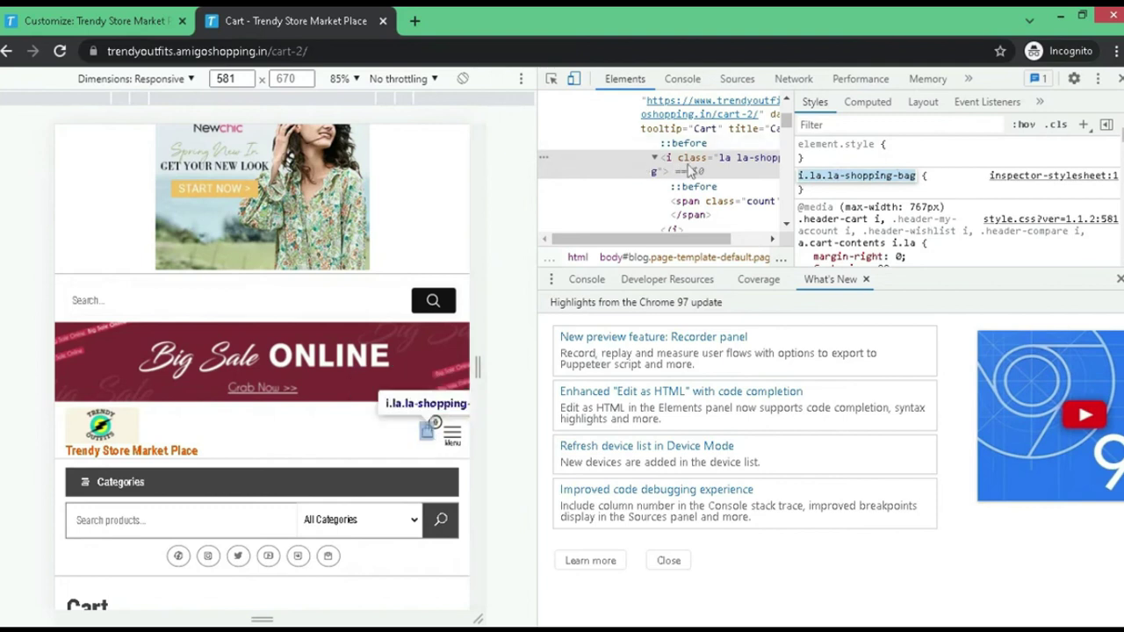
click(841, 194)
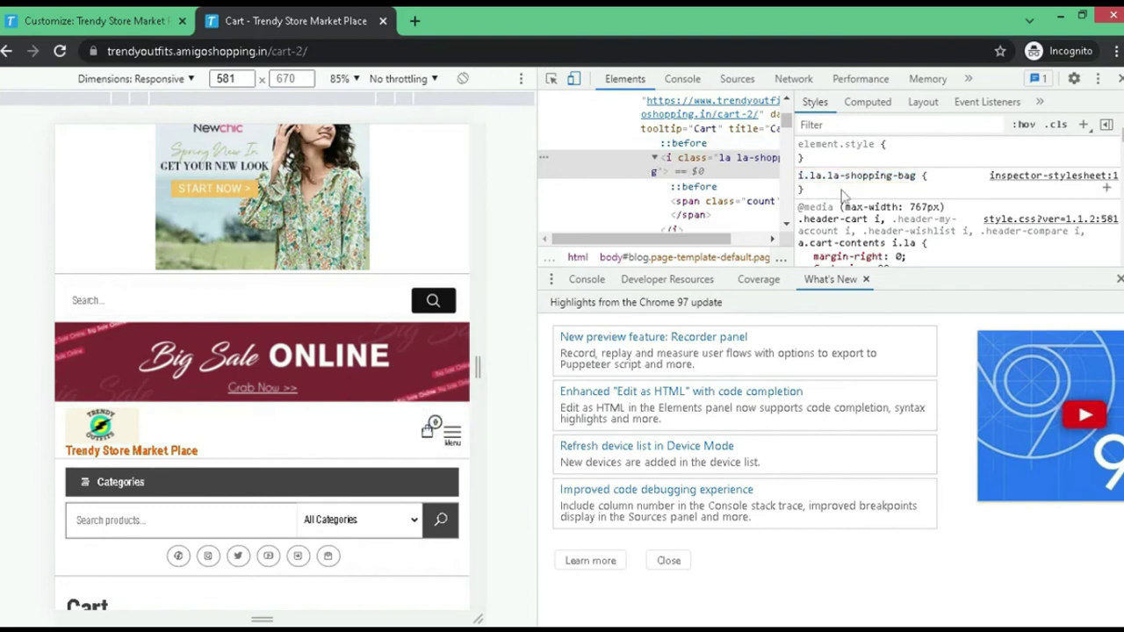
click(922, 175)
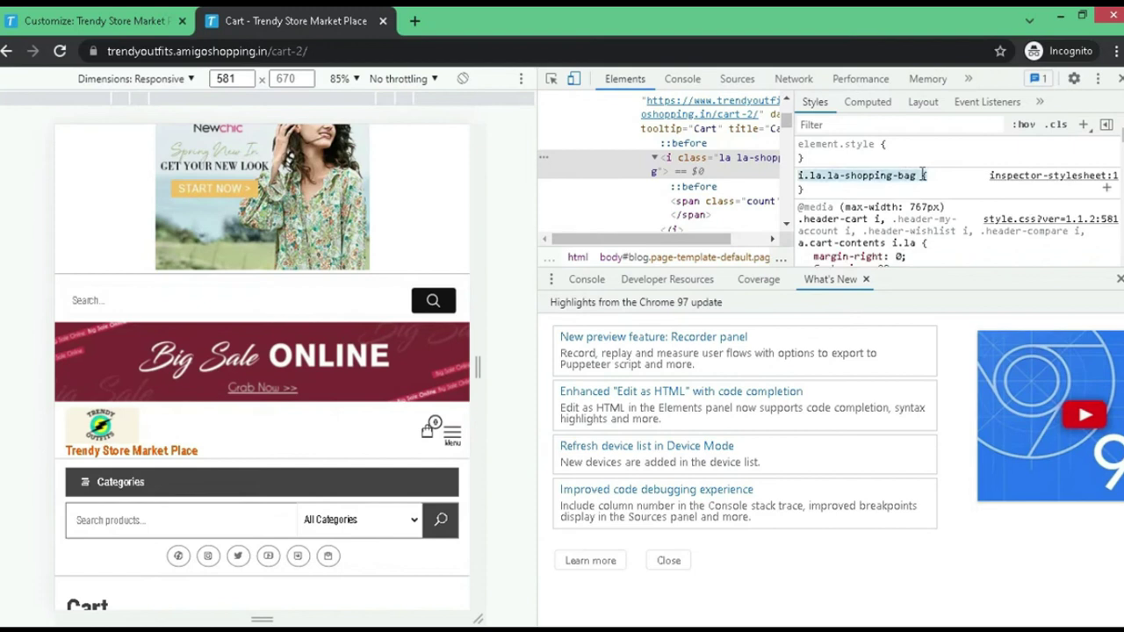
click(860, 191)
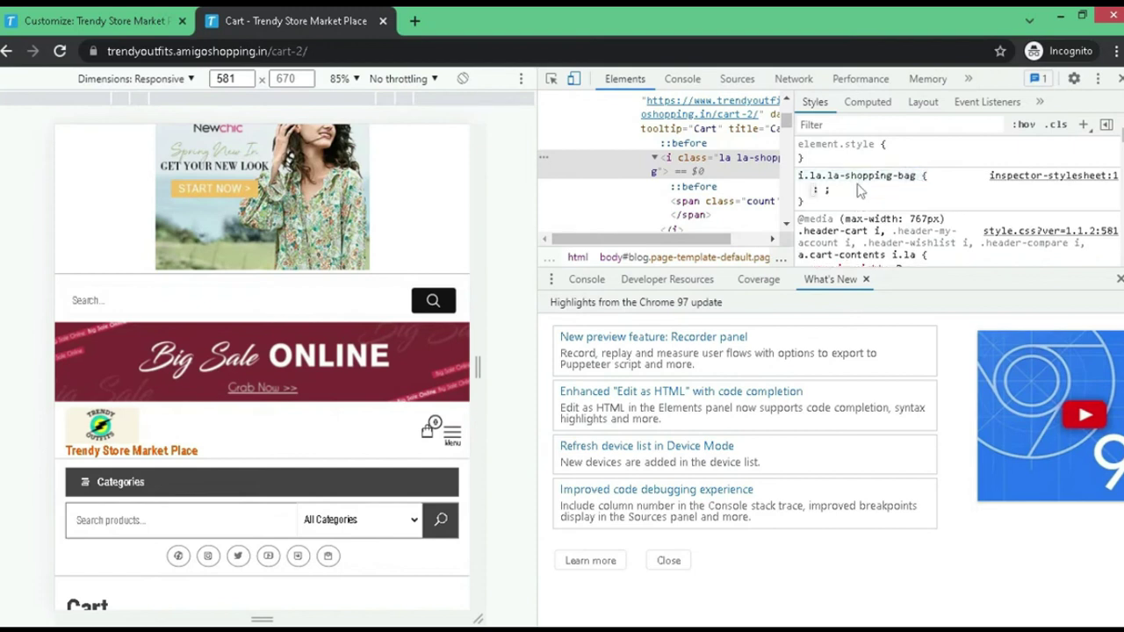
text(display)
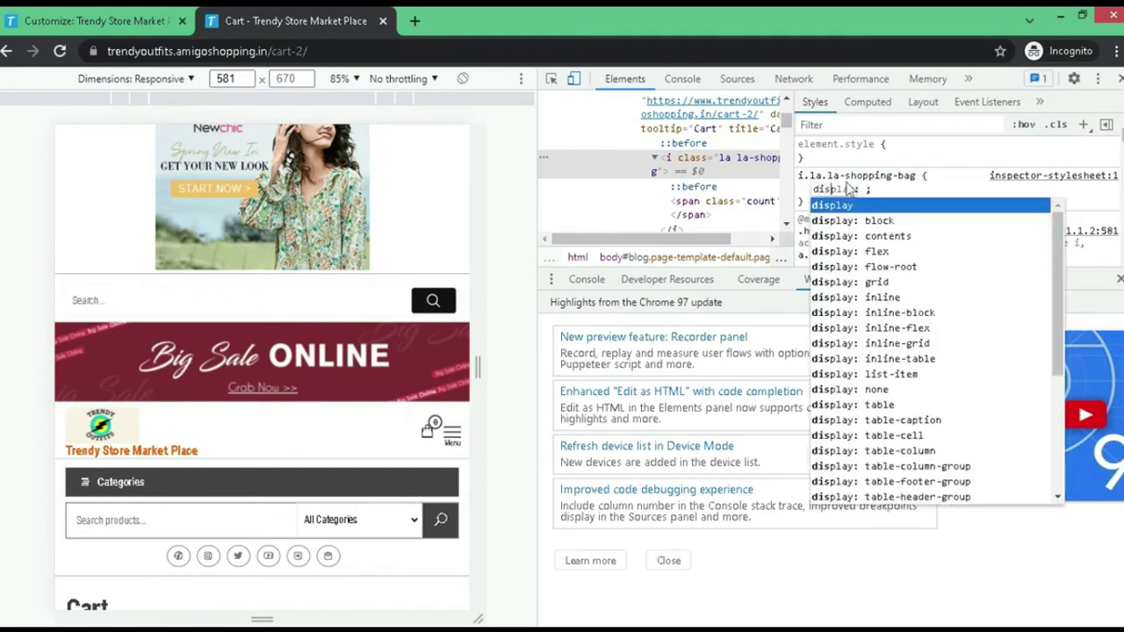
click(874, 390)
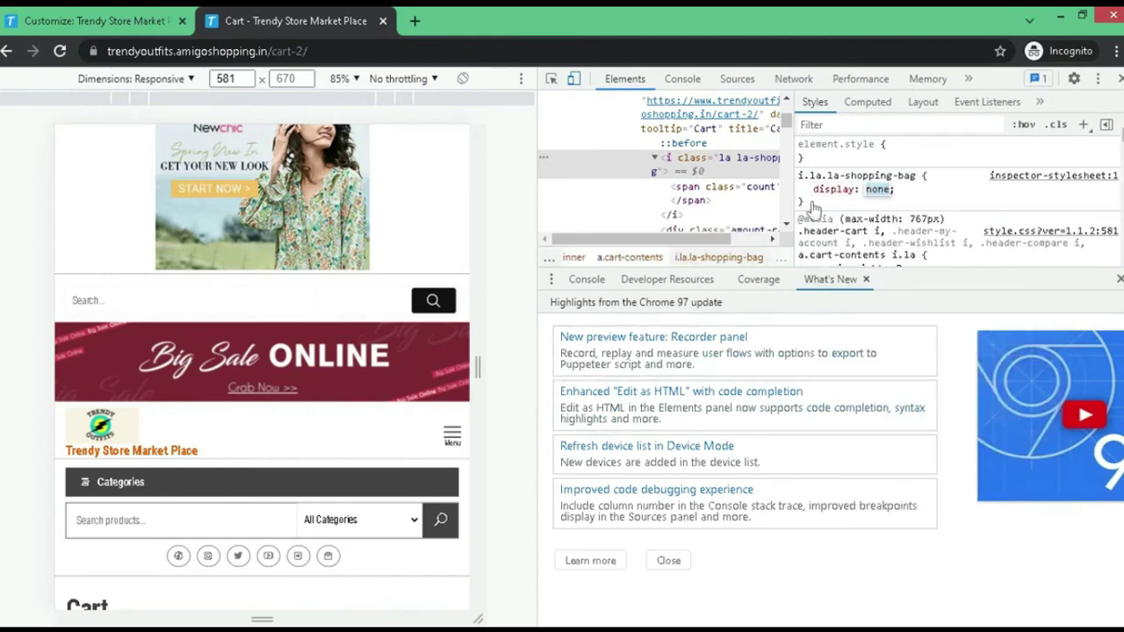
Step: Copy the complete i.la.la-shopping-bag rule into the customizer's Additional CSS below the i.la.la-user rule and publish it
drag(901, 195, 802, 176)
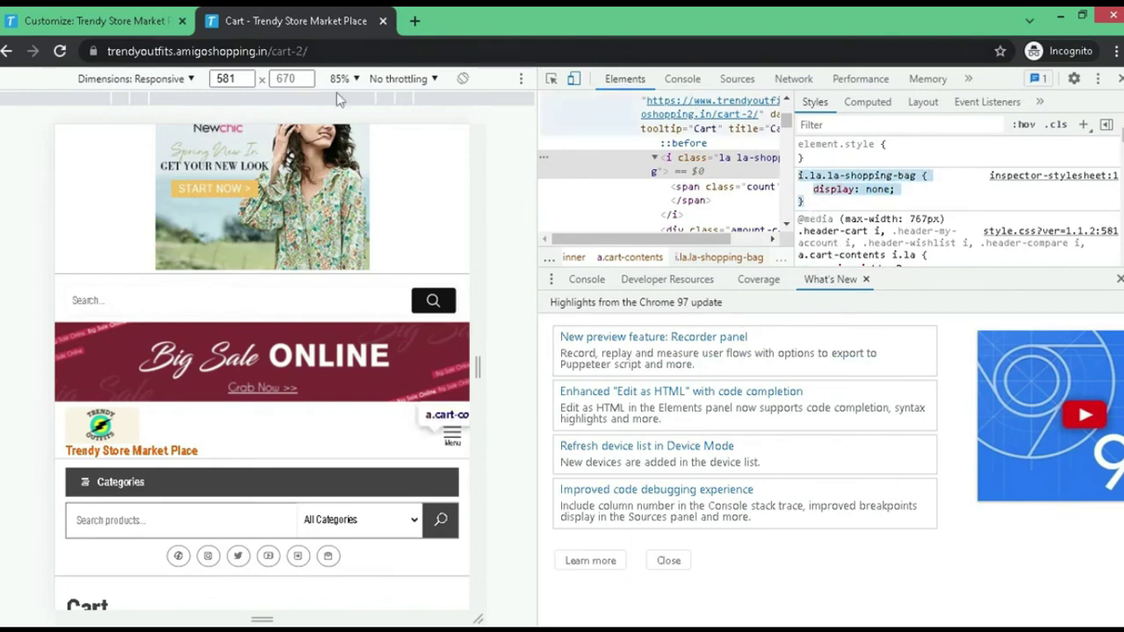
click(97, 20)
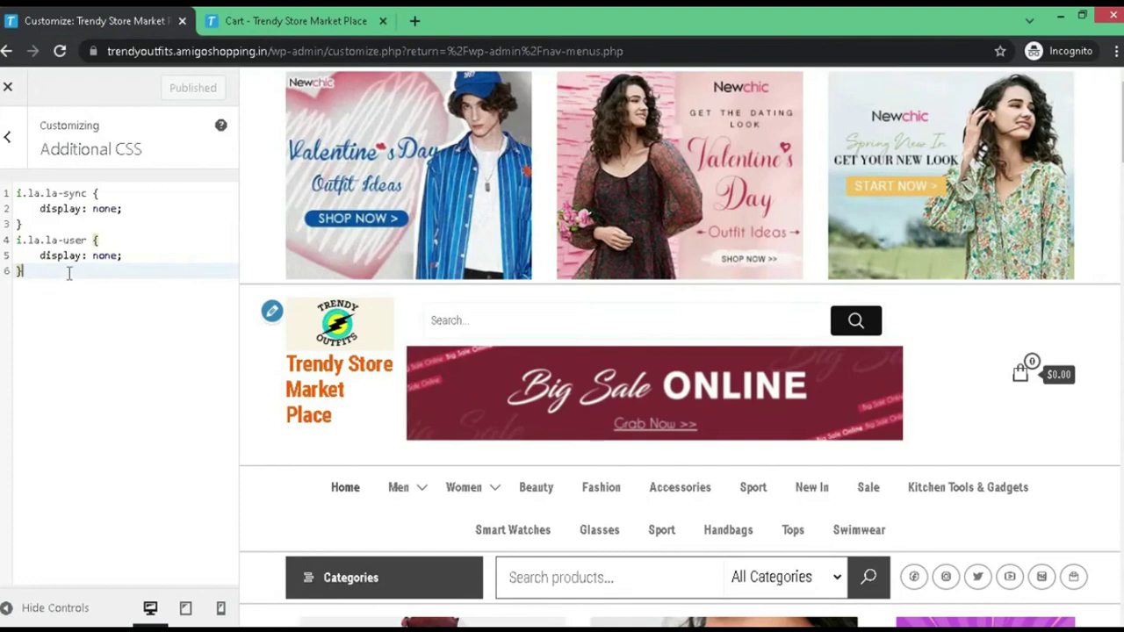
key(Return)
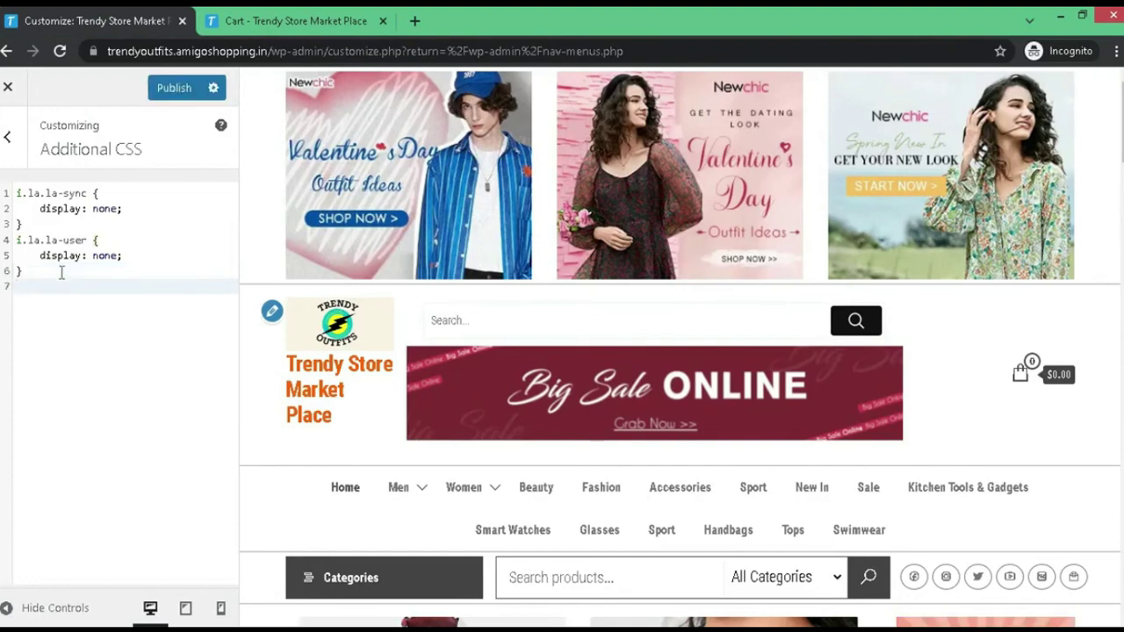
text(i.la.la-shopping-bag {     display: none; })
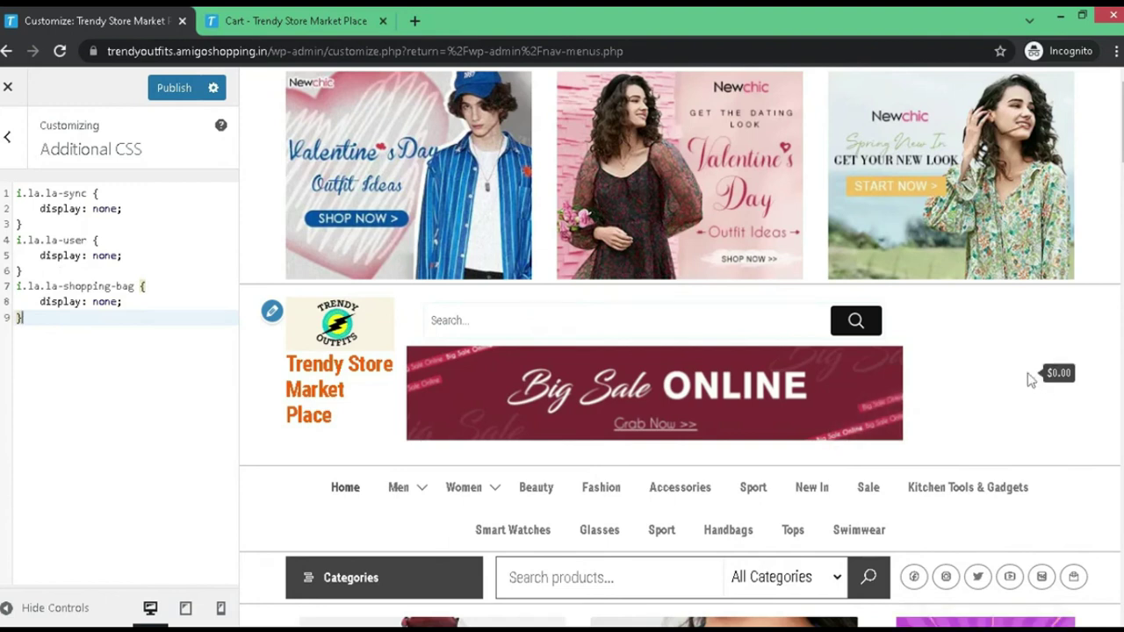
click(174, 87)
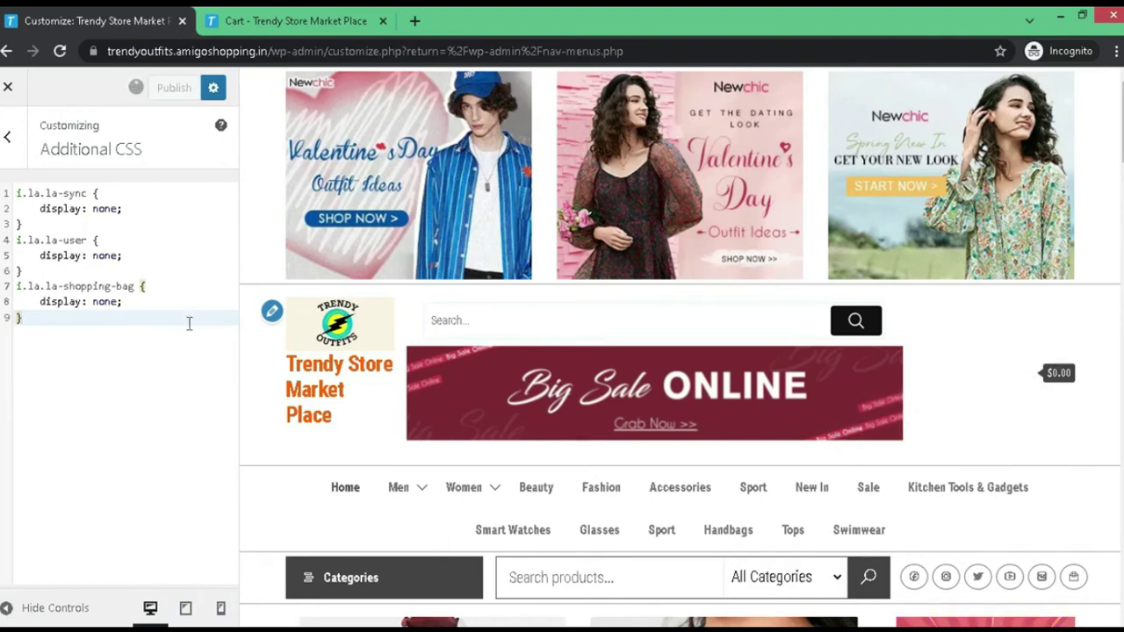
Step: Return to the cart page, inspect the header's cart amount label and create a new .amount-cart.hidden-xs style rule
key(ctrl+Tab)
scroll(603, 389, up, 1)
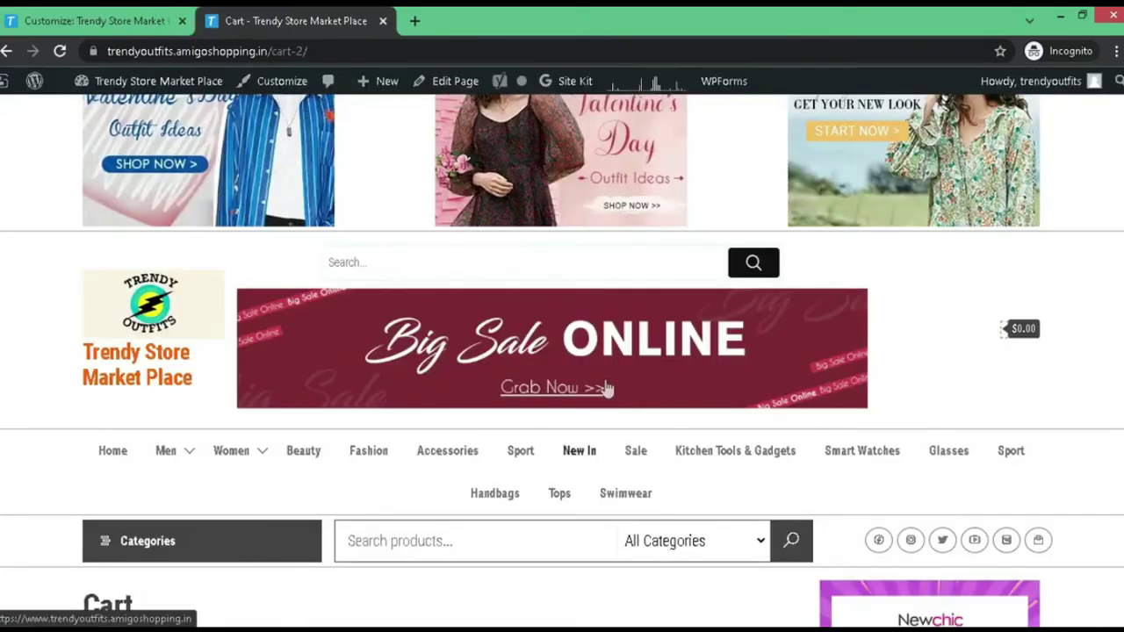
right_click(1018, 338)
click(986, 458)
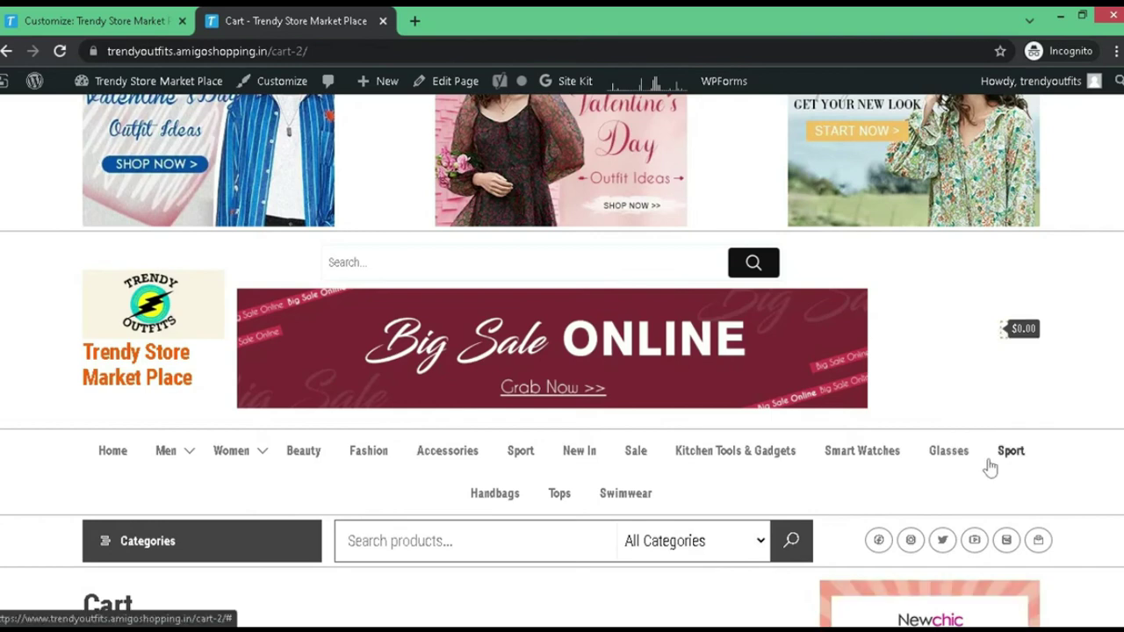
scroll(411, 369, down, 3)
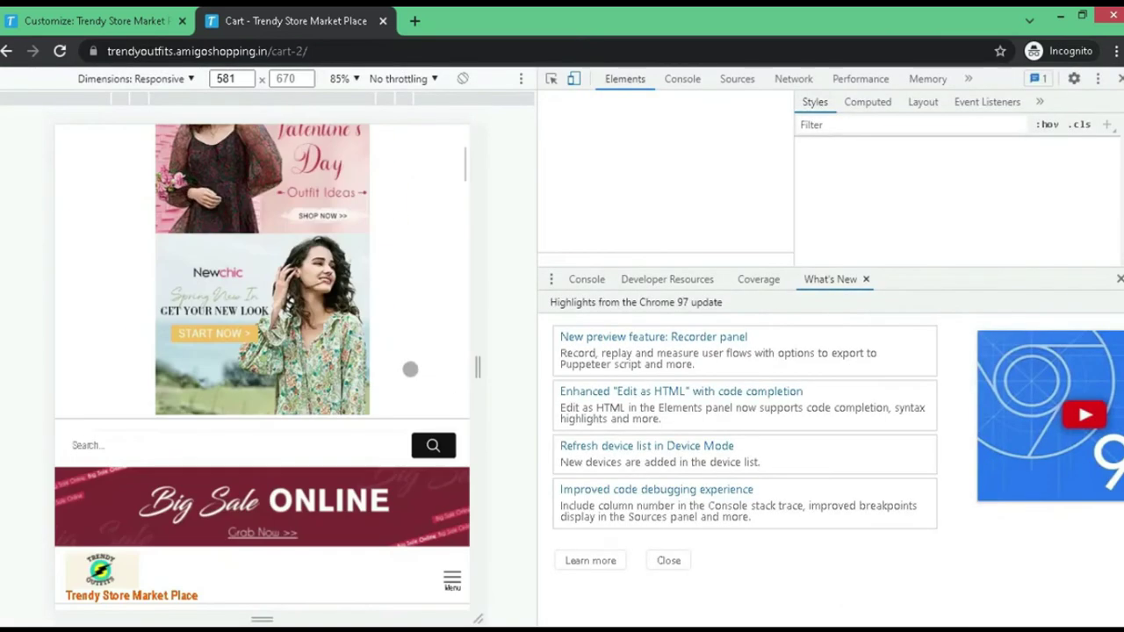
scroll(410, 369, down, 2)
scroll(417, 351, down, 1)
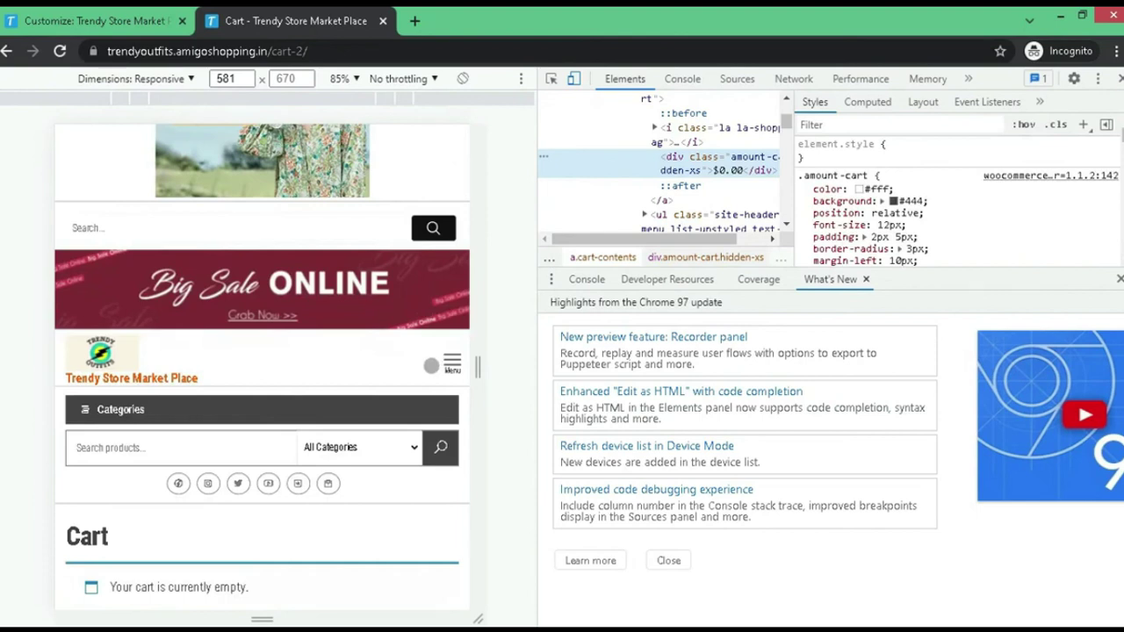
click(1084, 126)
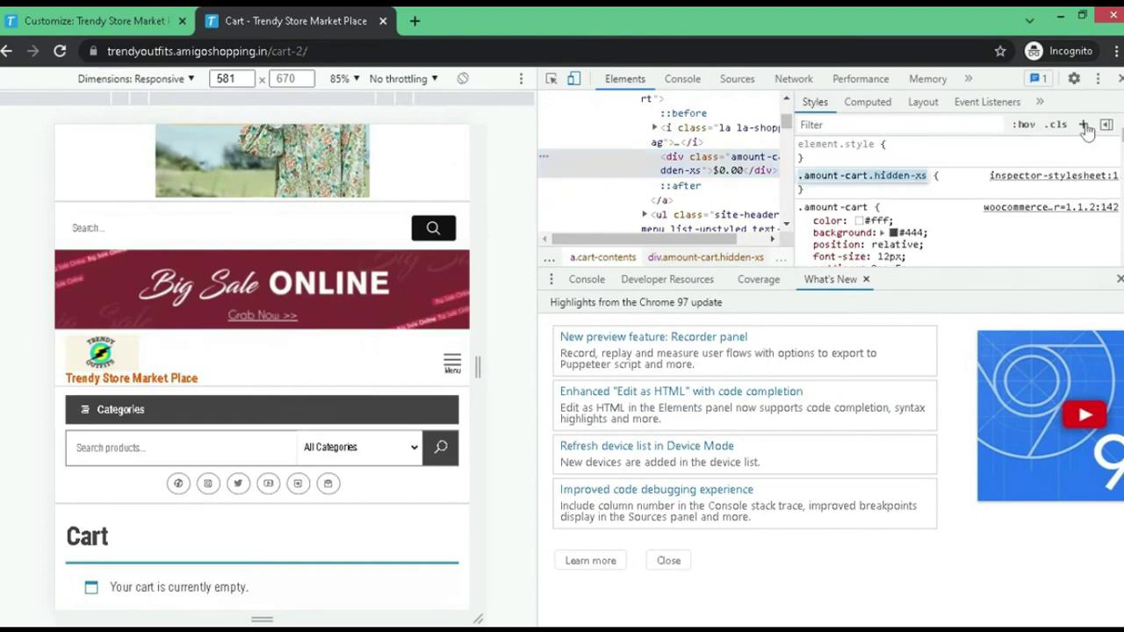
Step: Add a display: none declaration to the .amount-cart.hidden-xs rule
click(850, 195)
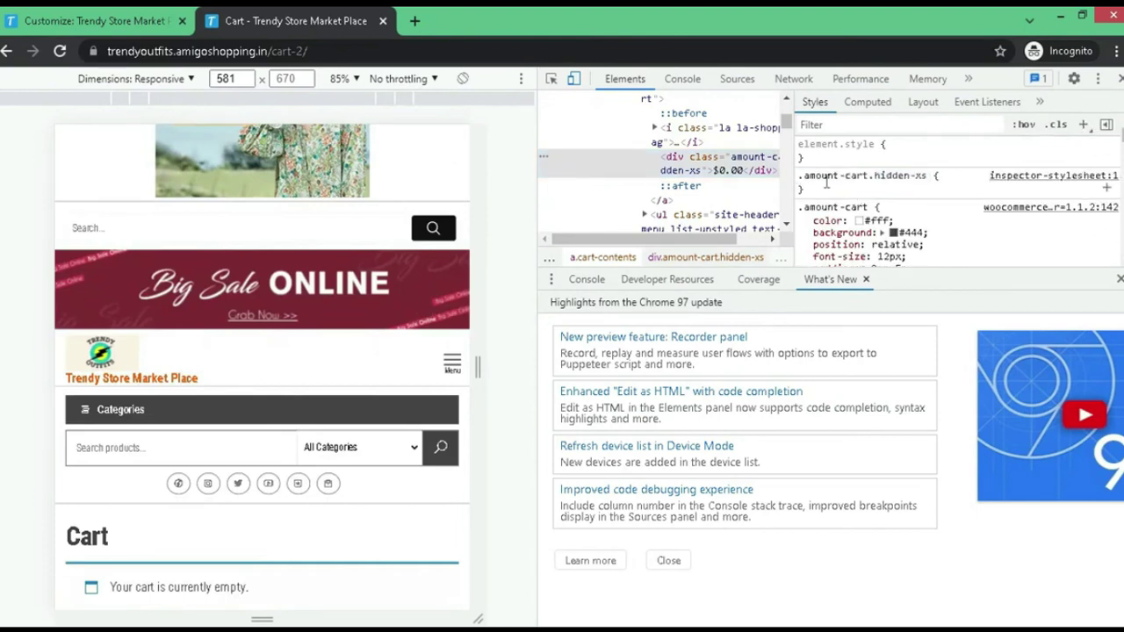
click(845, 179)
click(810, 192)
click(801, 188)
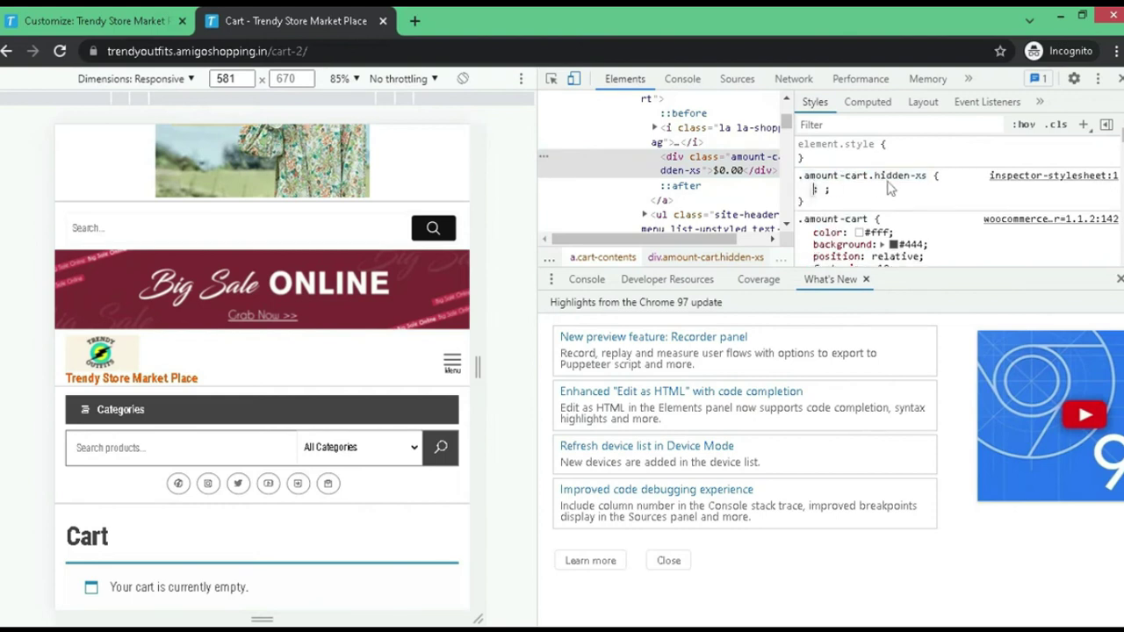
text(disp)
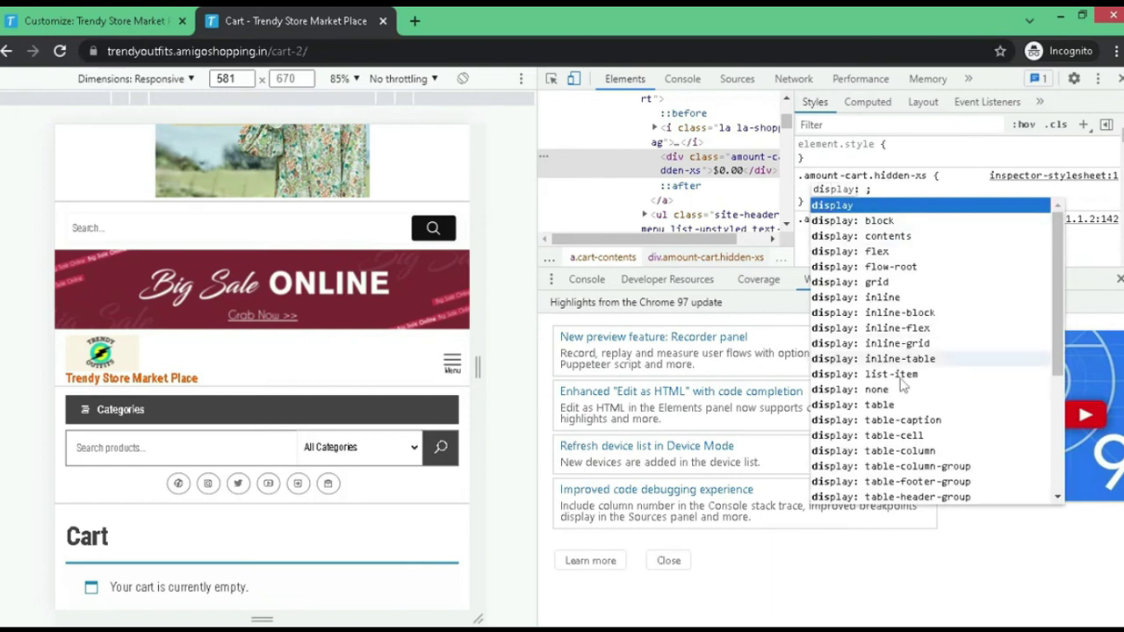
click(868, 392)
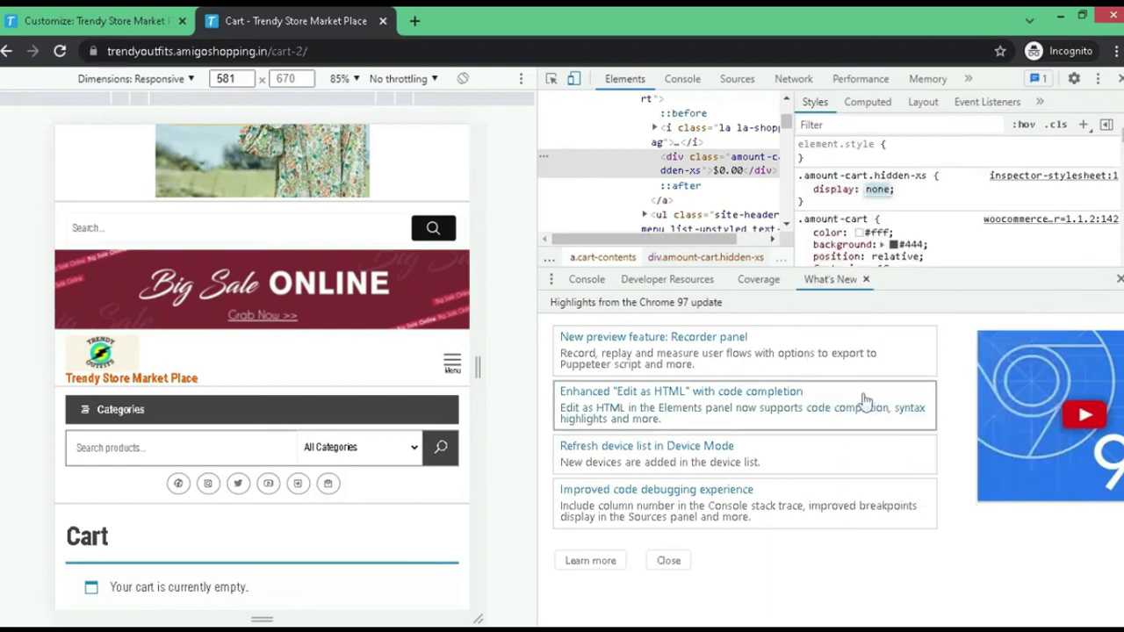
Step: Copy the complete .amount-cart.hidden-xs rule into the customizer's Additional CSS below the i.la.la-shopping-bag rule and publish it
click(816, 210)
drag(816, 213, 800, 180)
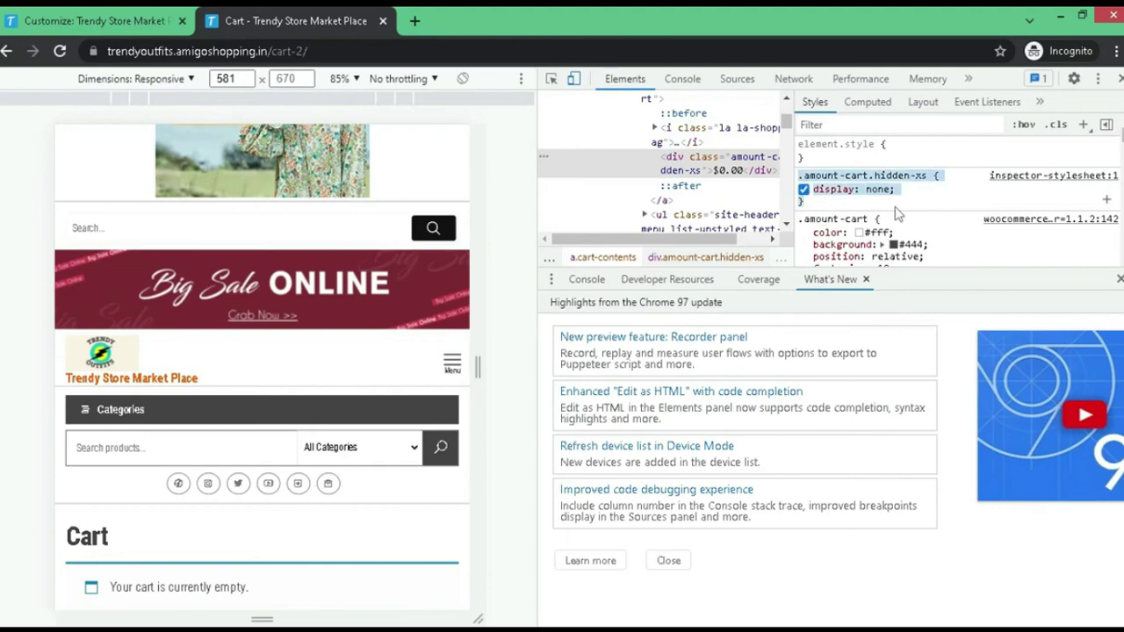
click(112, 17)
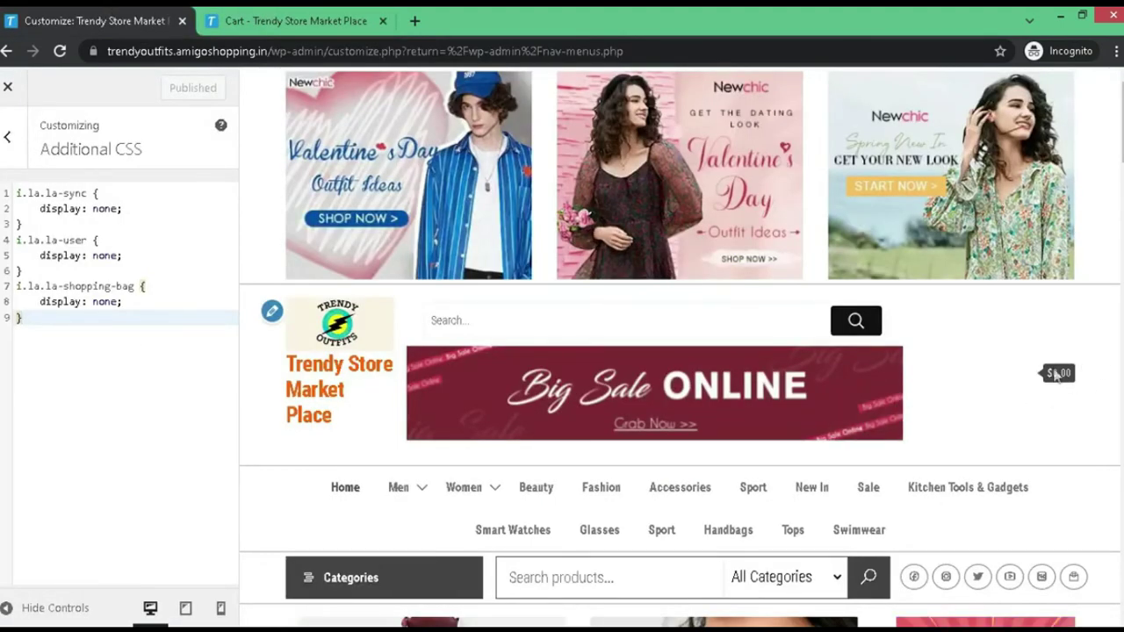
key(Return)
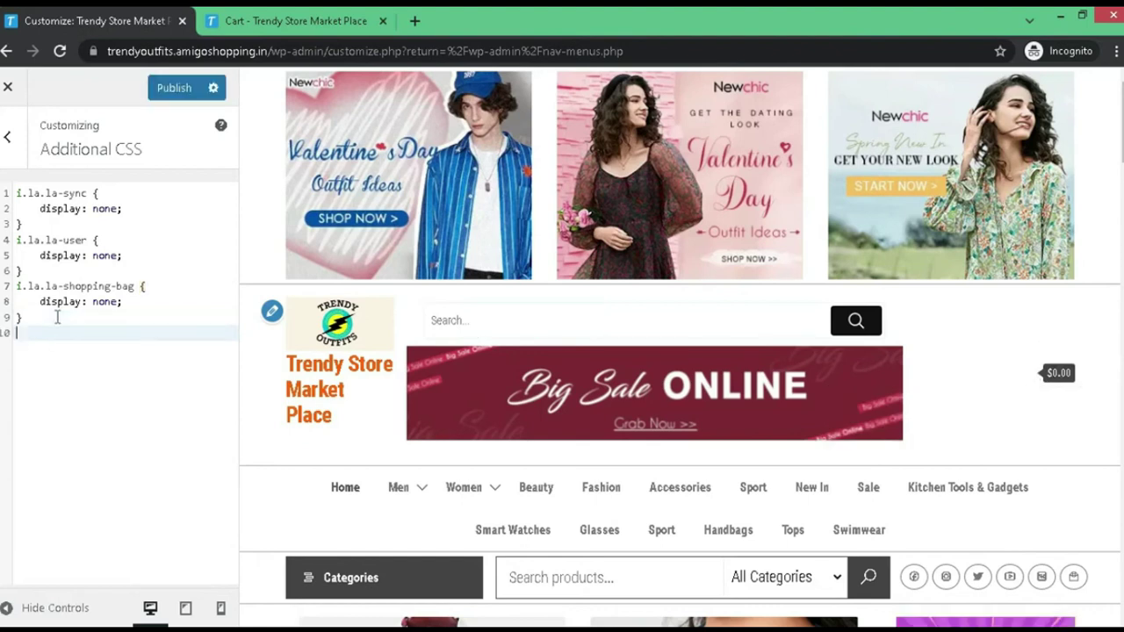
text(.amount-cart.hidden-xs {     display: none; })
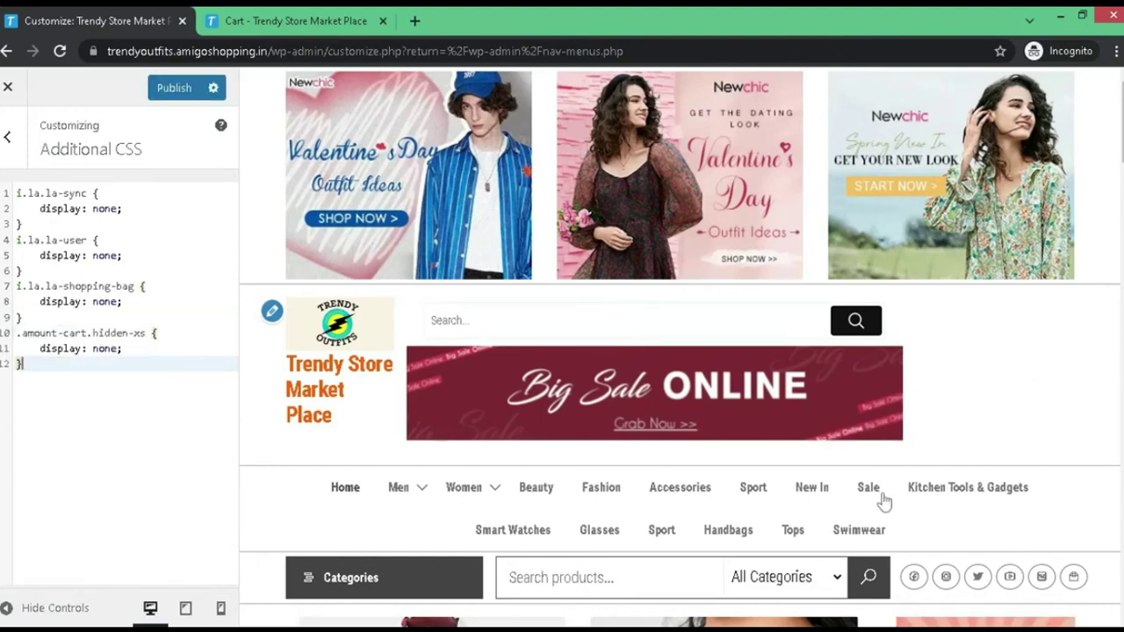
click(173, 88)
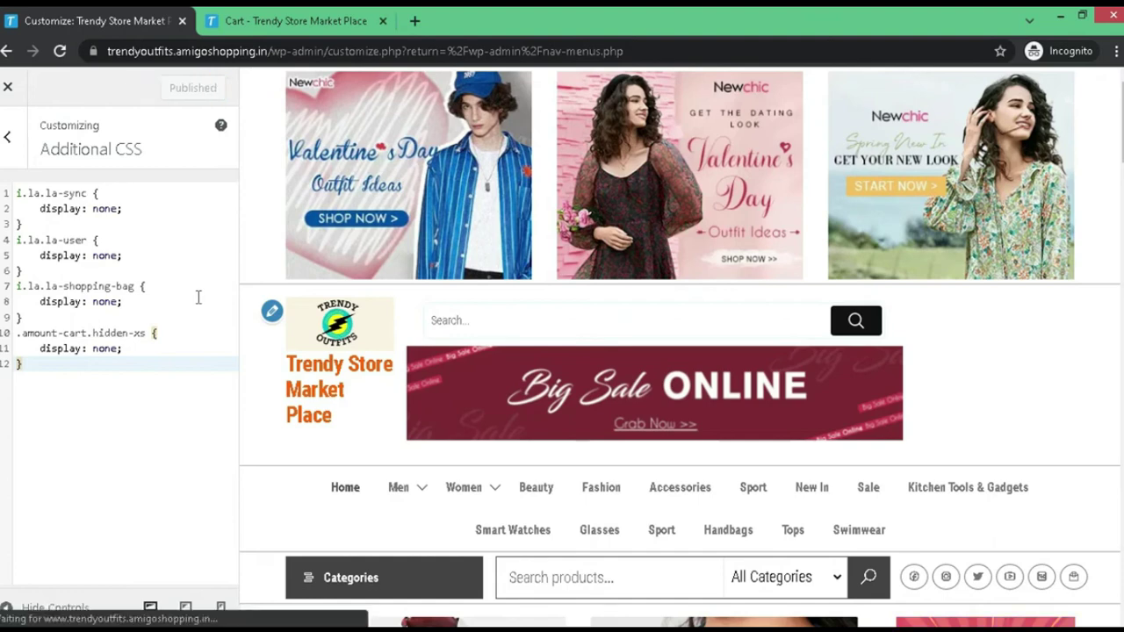
Step: Return to the cart page, close the developer tools and reload to check the header for the cart icon and amount
click(303, 21)
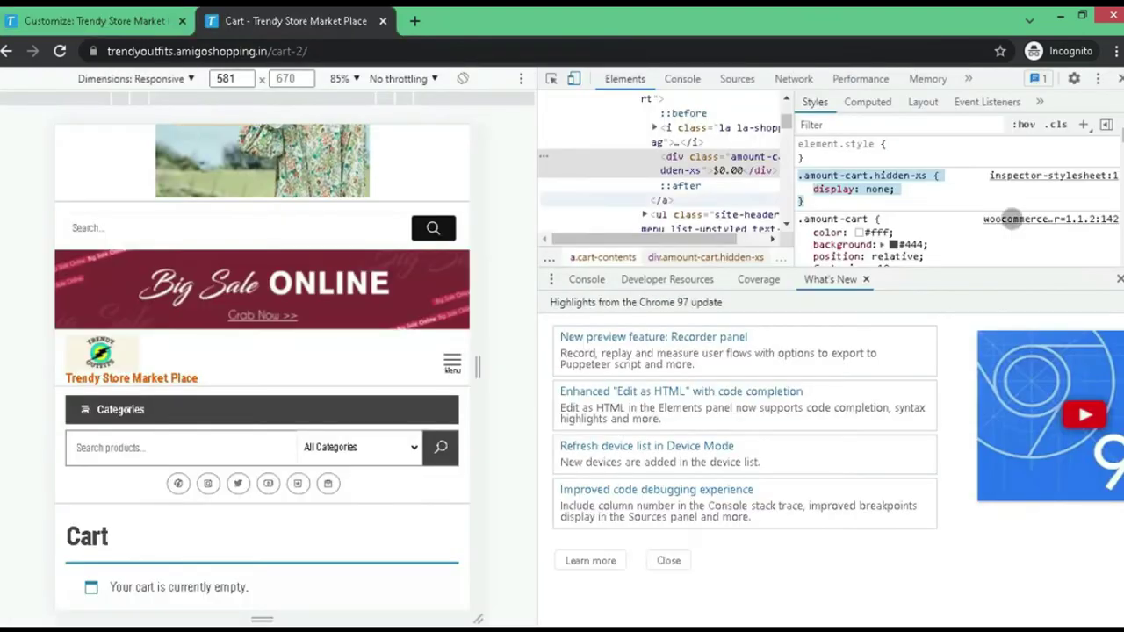
click(1122, 79)
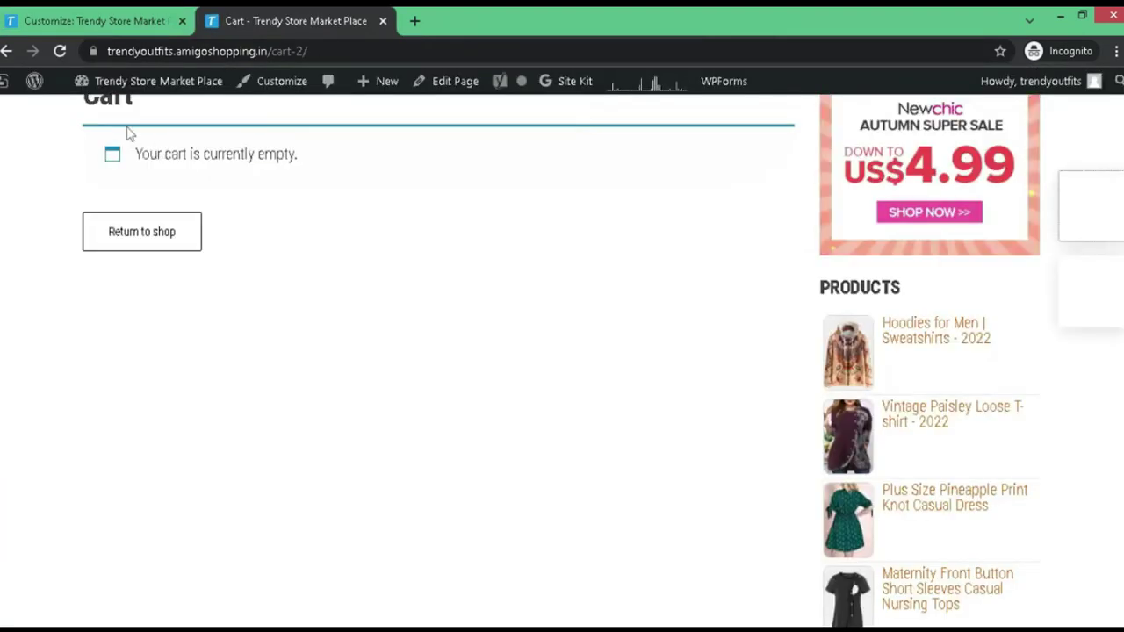
scroll(416, 395, up, 4)
scroll(406, 394, up, 1)
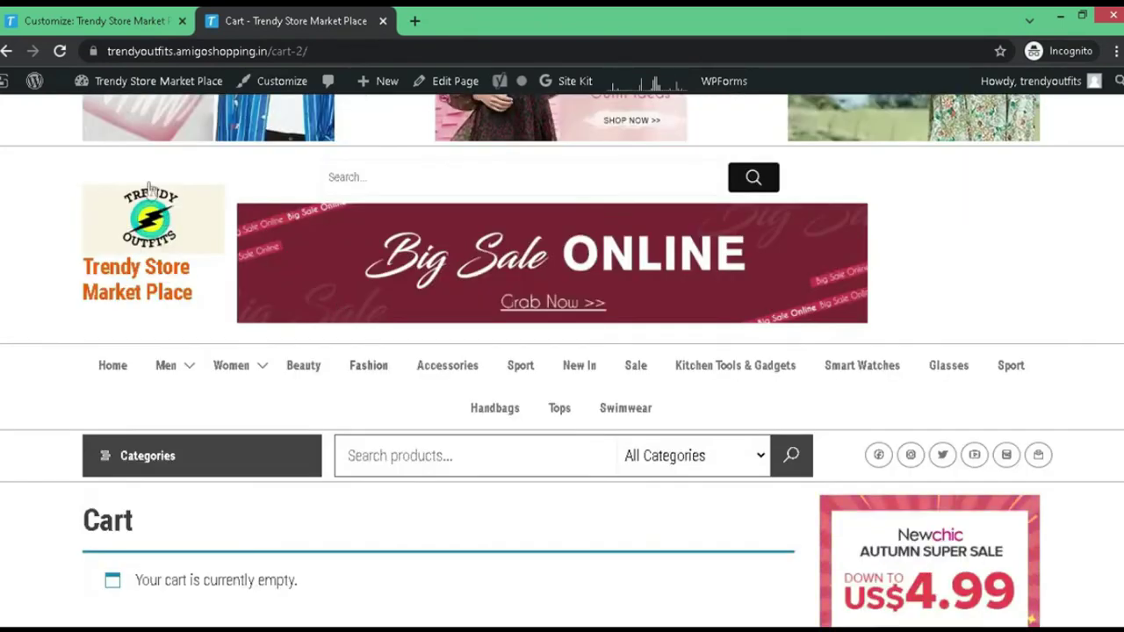
click(60, 51)
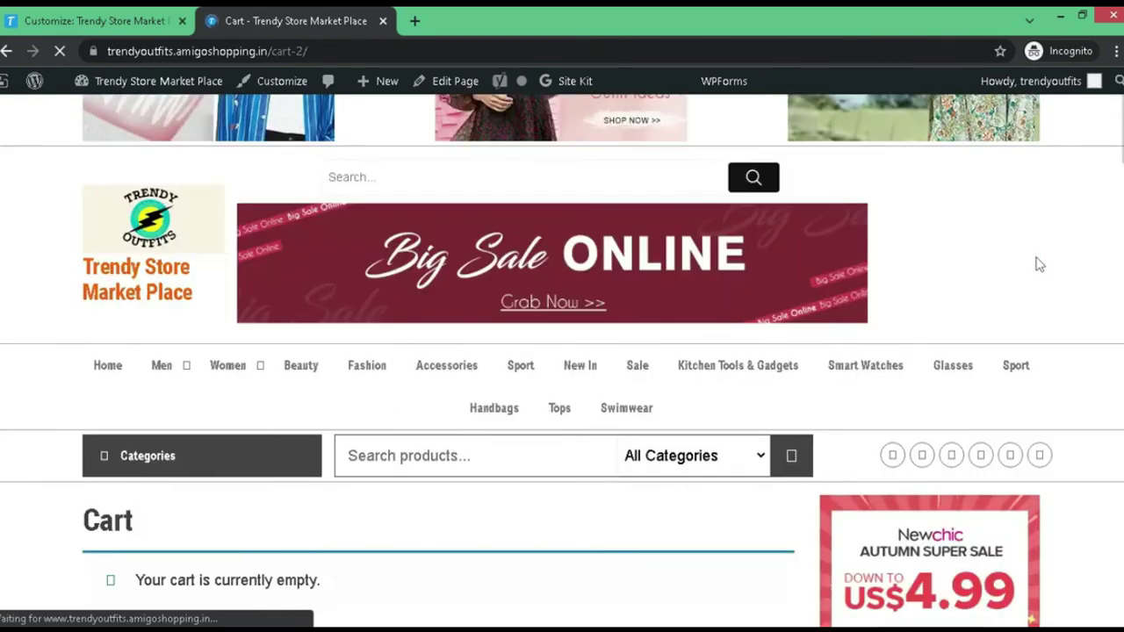
Step: Inspect the Facebook icon link beside the homepage's product search and create a new a.nav-link style rule
right_click(871, 369)
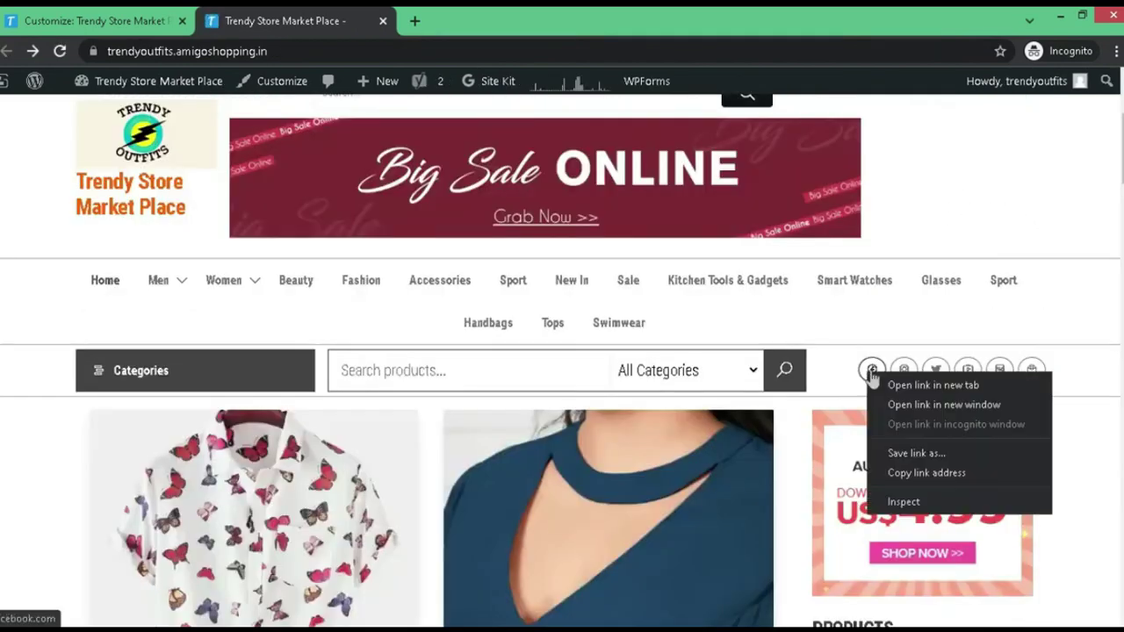
click(920, 507)
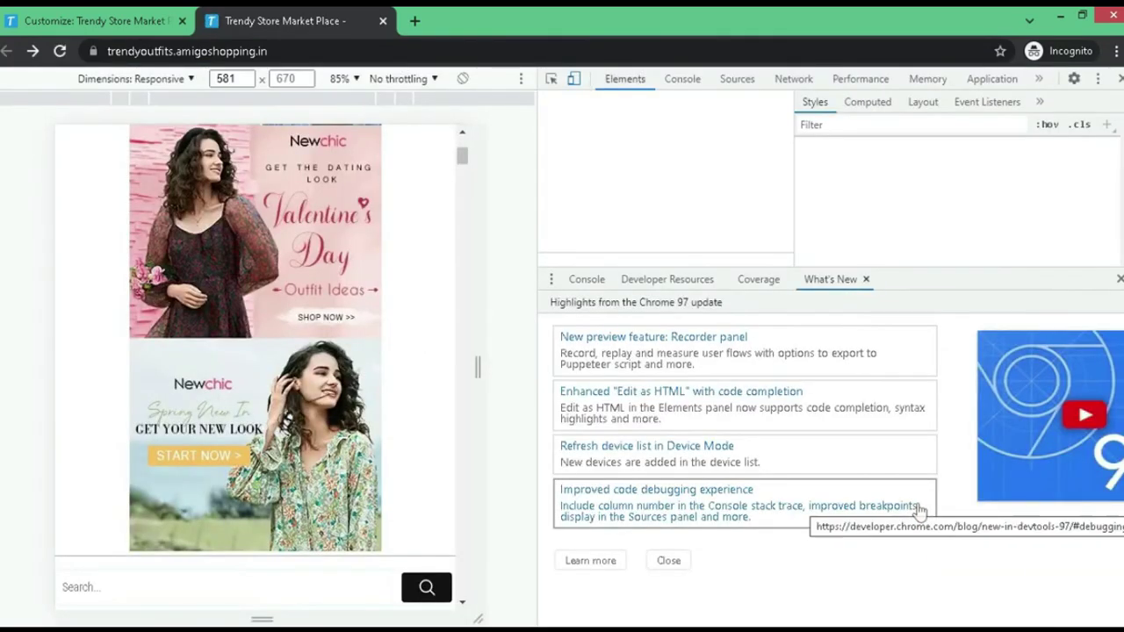
scroll(409, 326, down, 5)
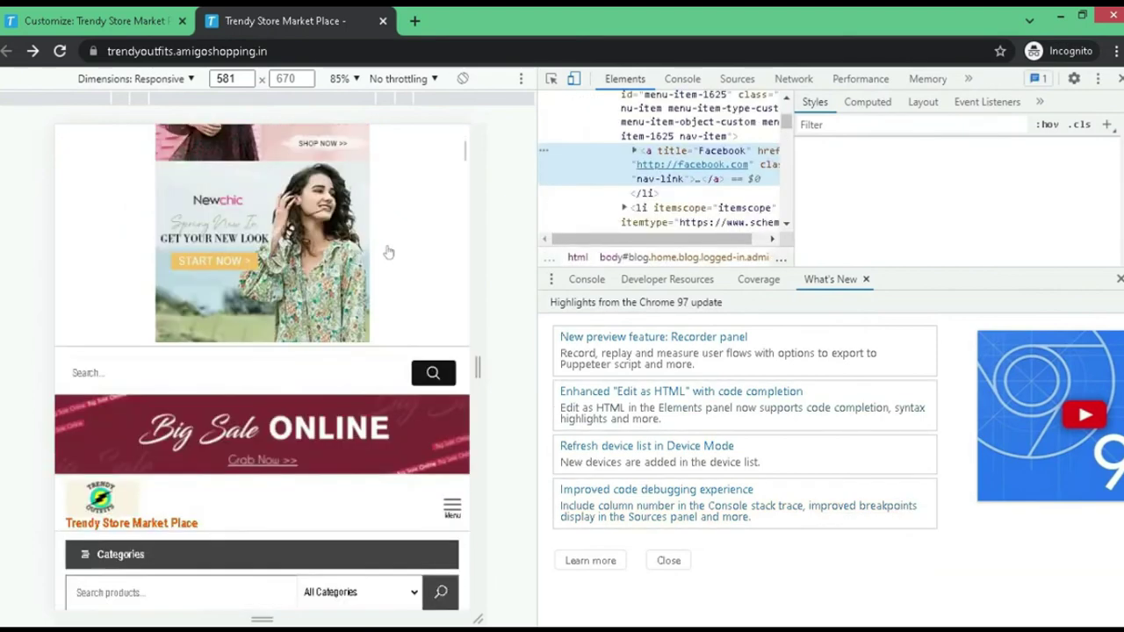
scroll(389, 239, down, 1)
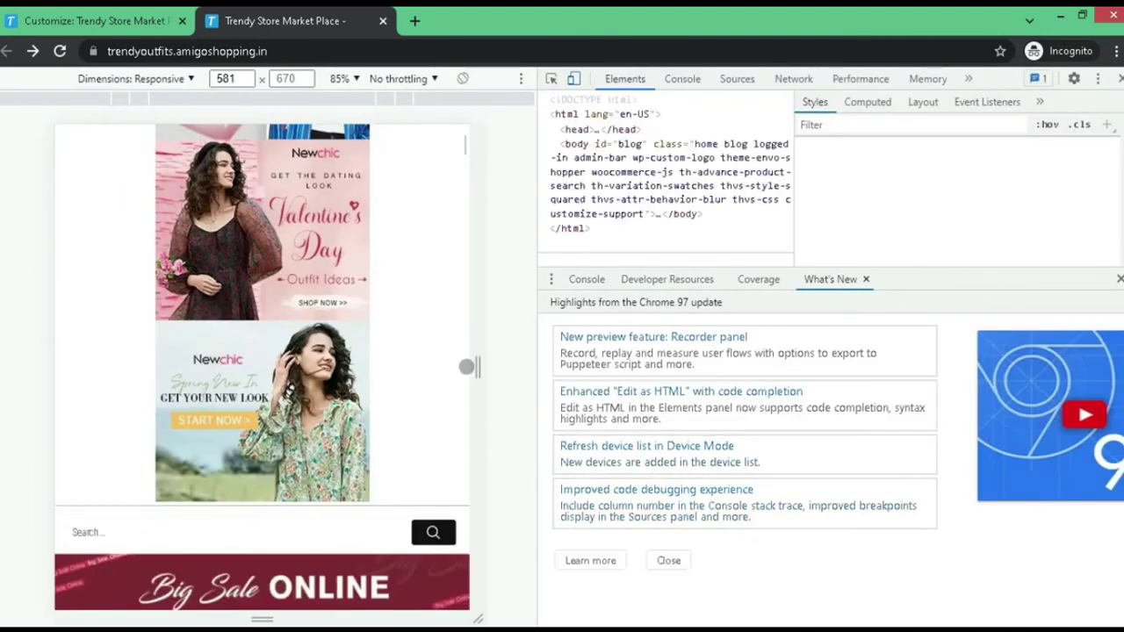
scroll(455, 352, down, 5)
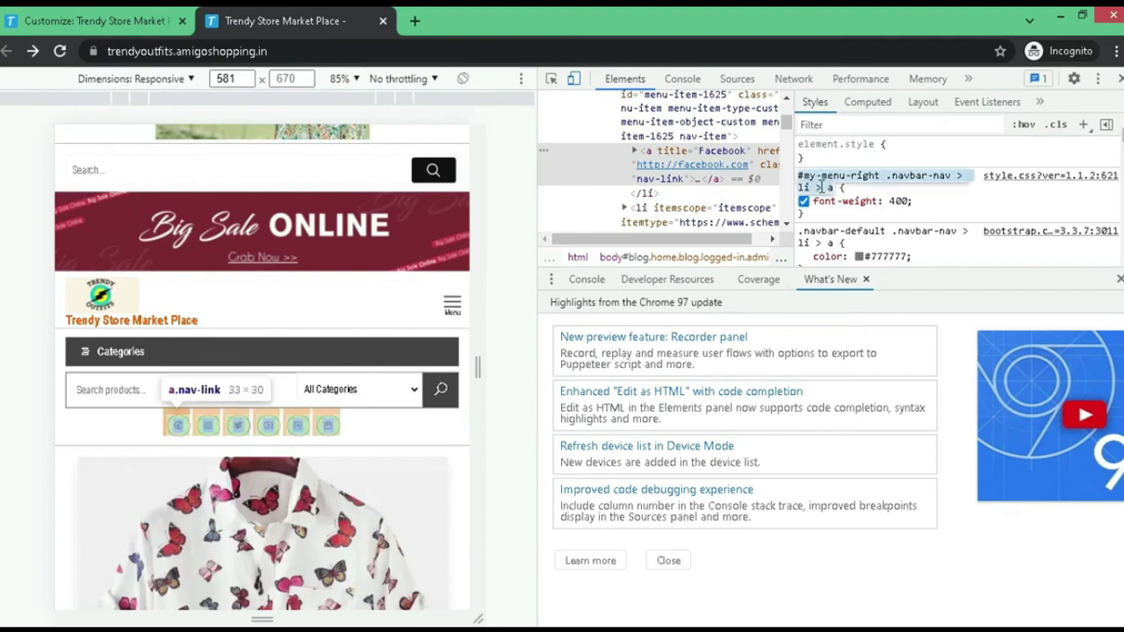
click(1083, 126)
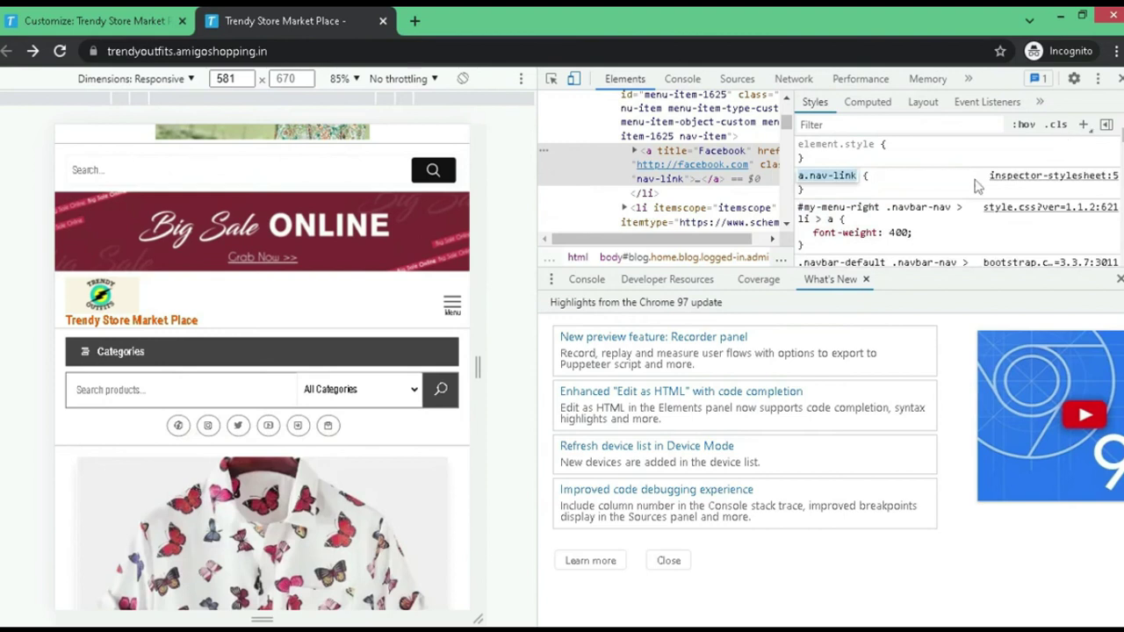
Step: Add a display: none declaration to the #my-menu-right .navbar-nav > li > a rule
click(853, 218)
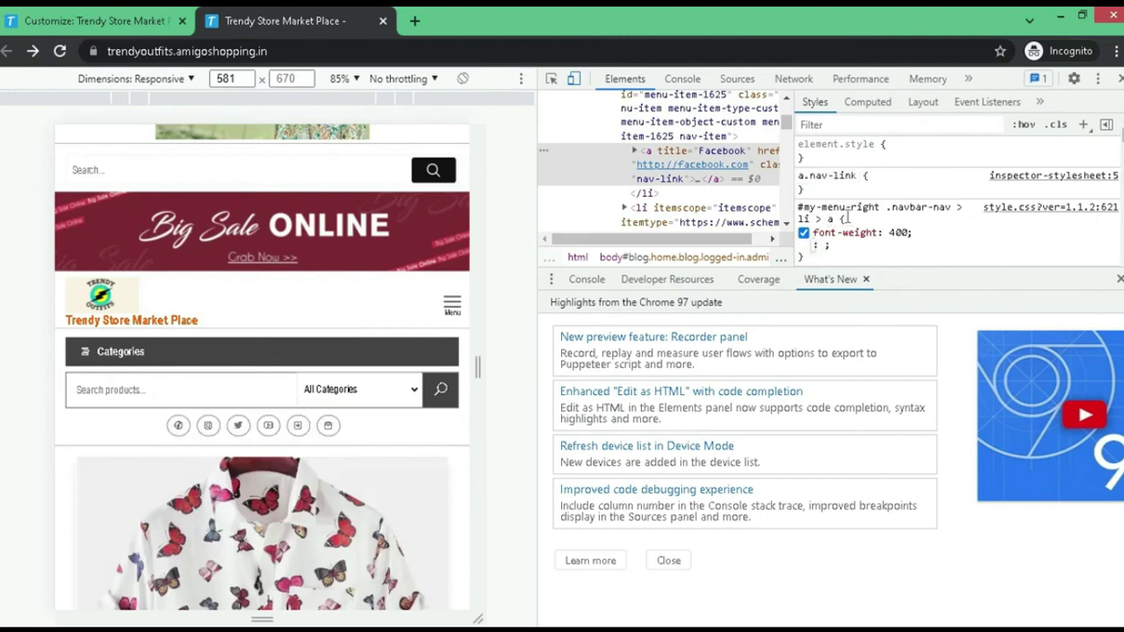
text(display)
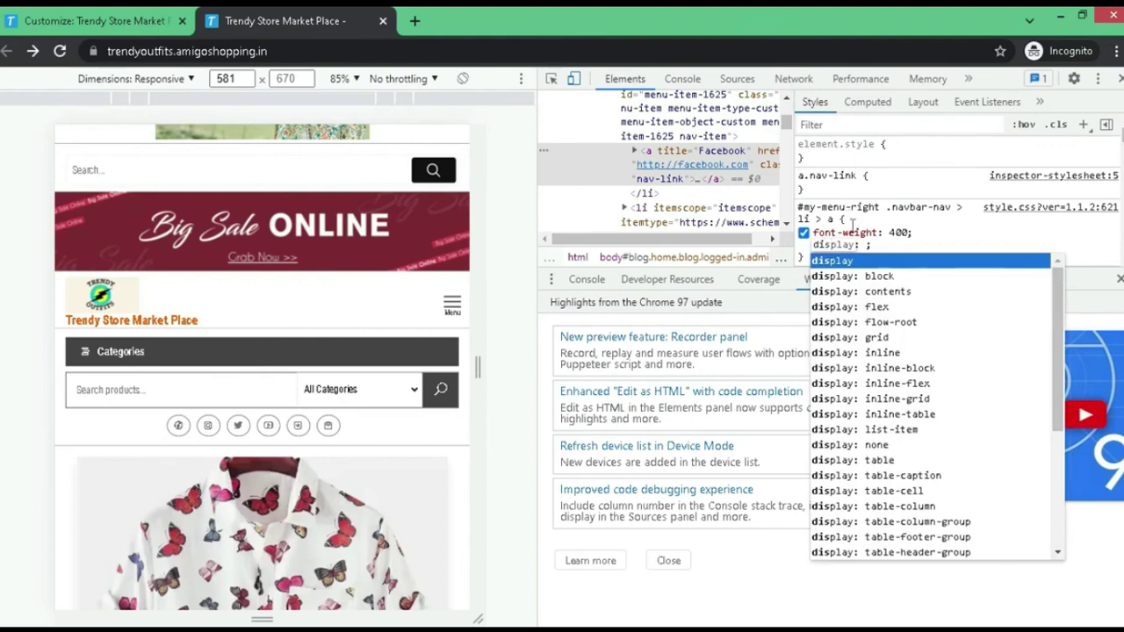
click(879, 445)
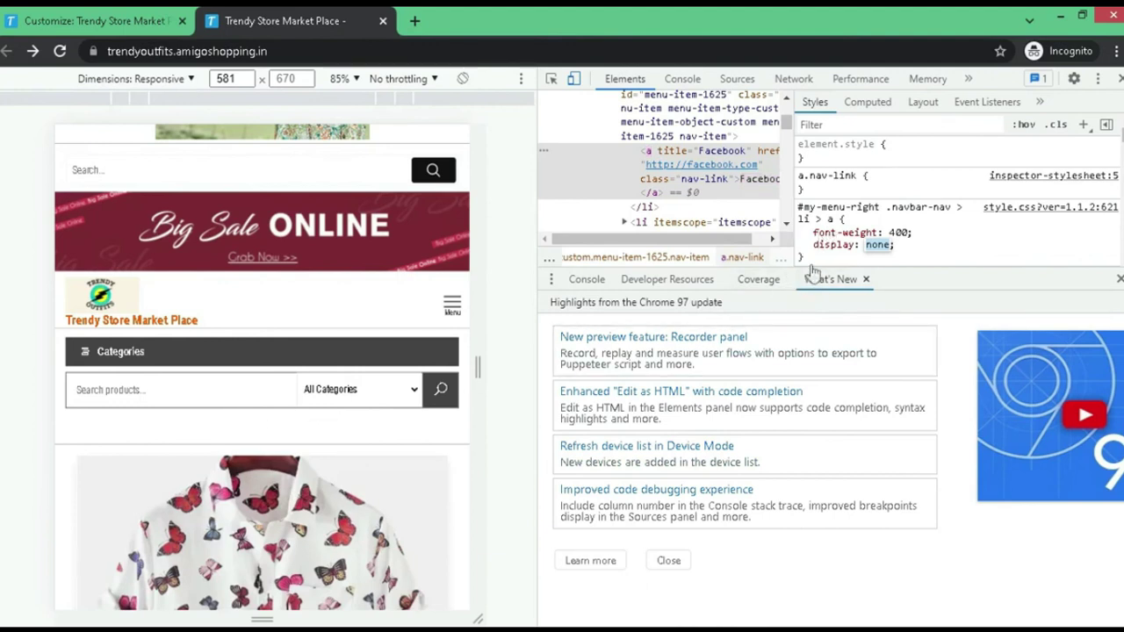
Step: Copy the complete #my-menu-right .navbar-nav > li > a rule into the customizer's Additional CSS below the last element.style rule and publish it
drag(819, 262, 797, 210)
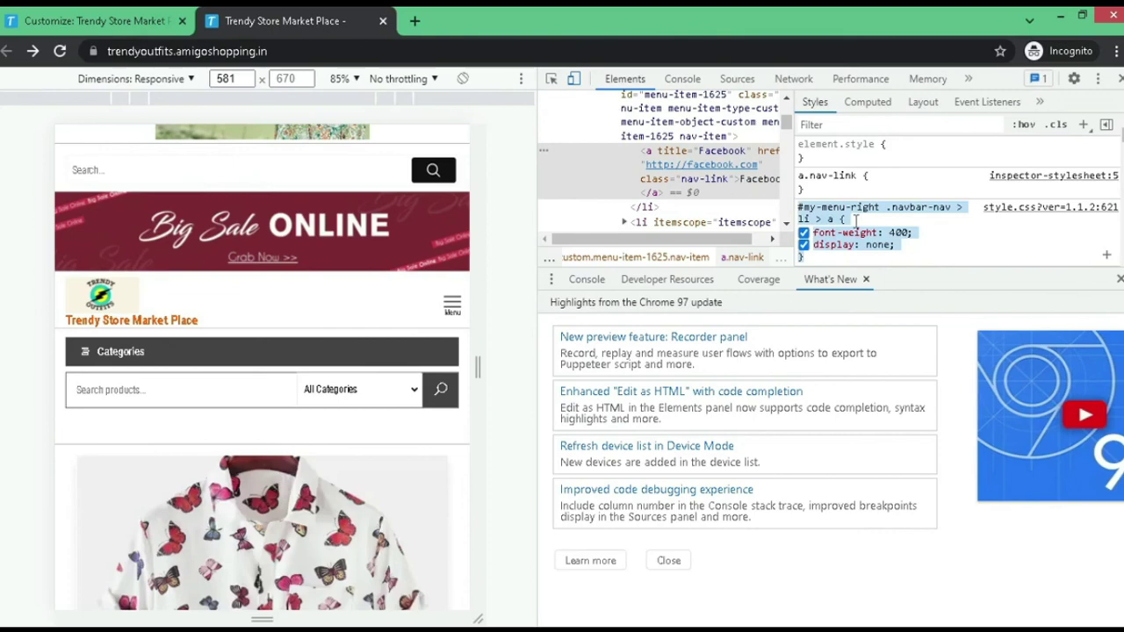
click(103, 20)
click(52, 565)
key(Return)
right_click(66, 332)
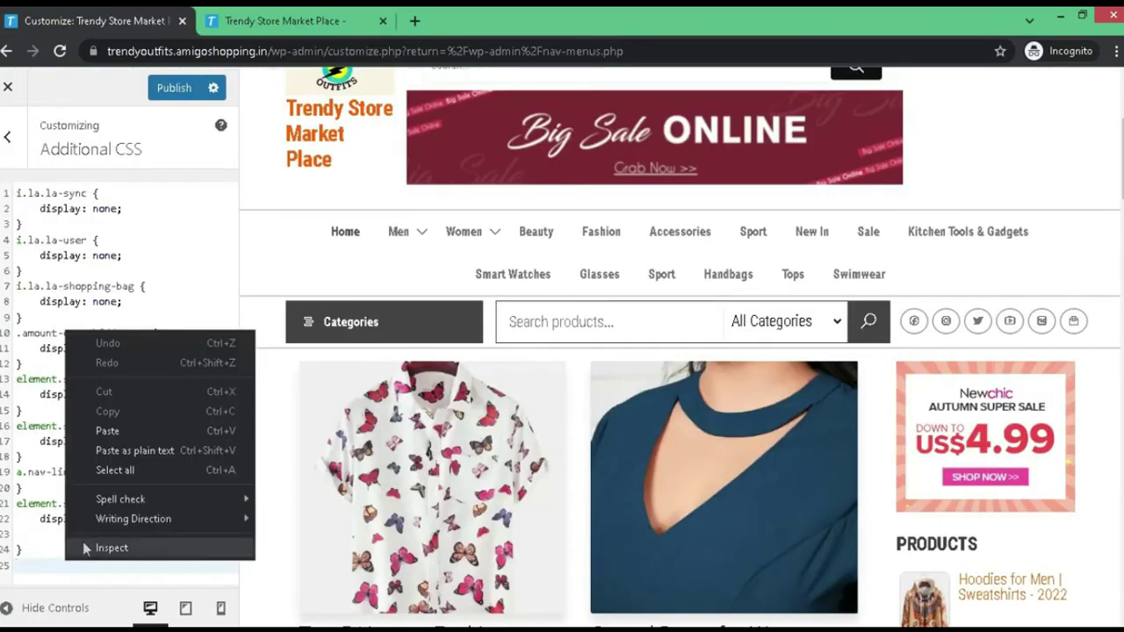
click(115, 431)
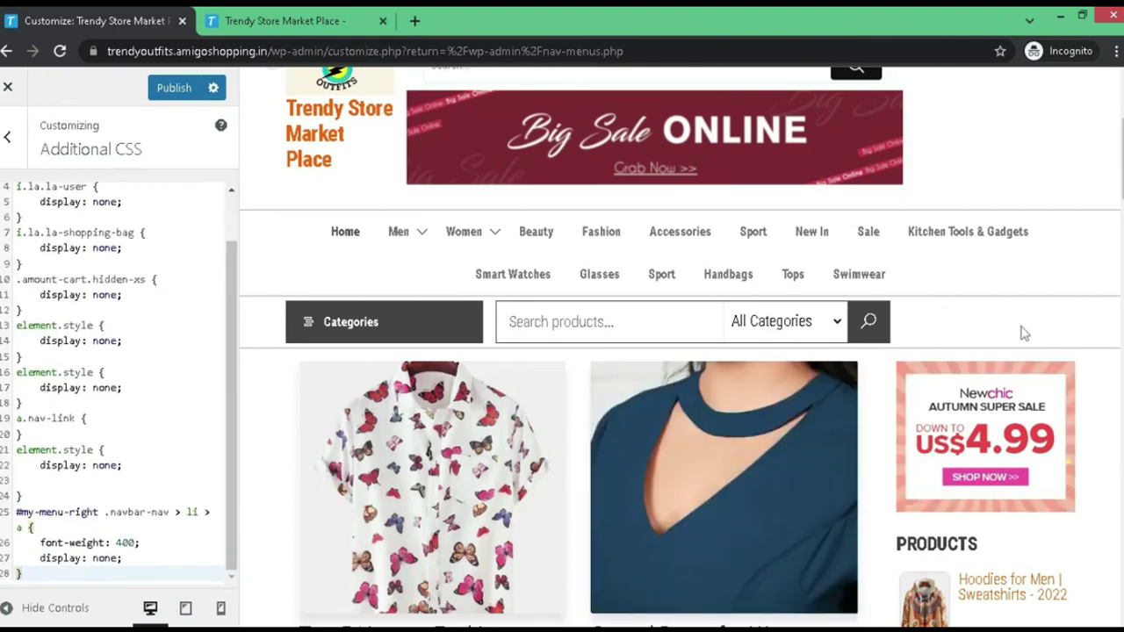
click(175, 88)
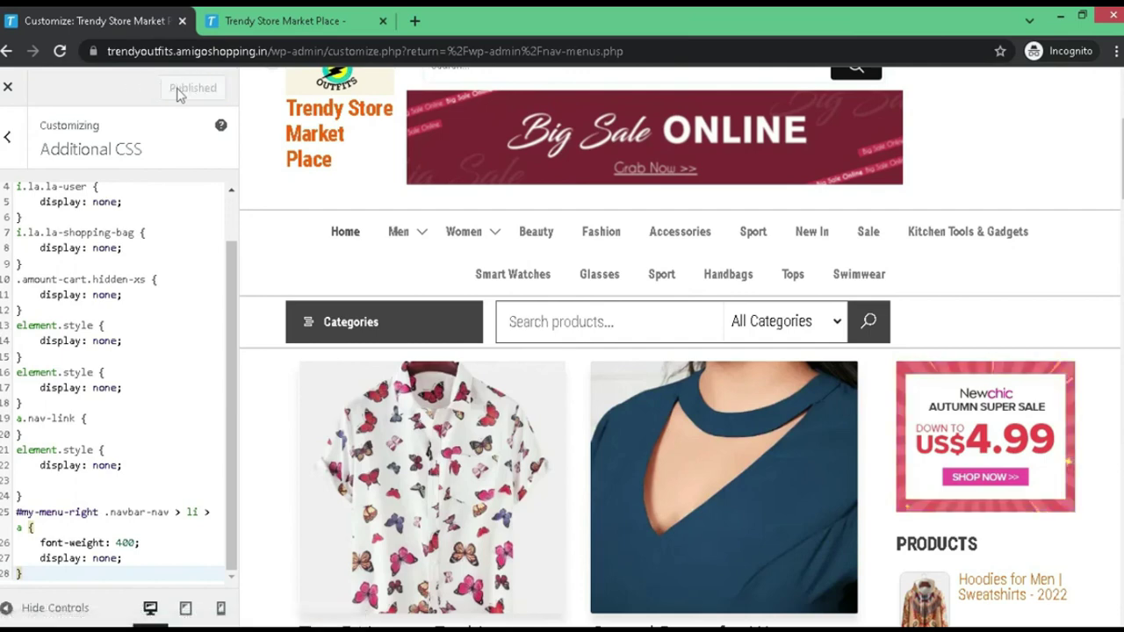
Step: Return to the store homepage, close the developer tools and reload to check the header for the social media icons
click(344, 17)
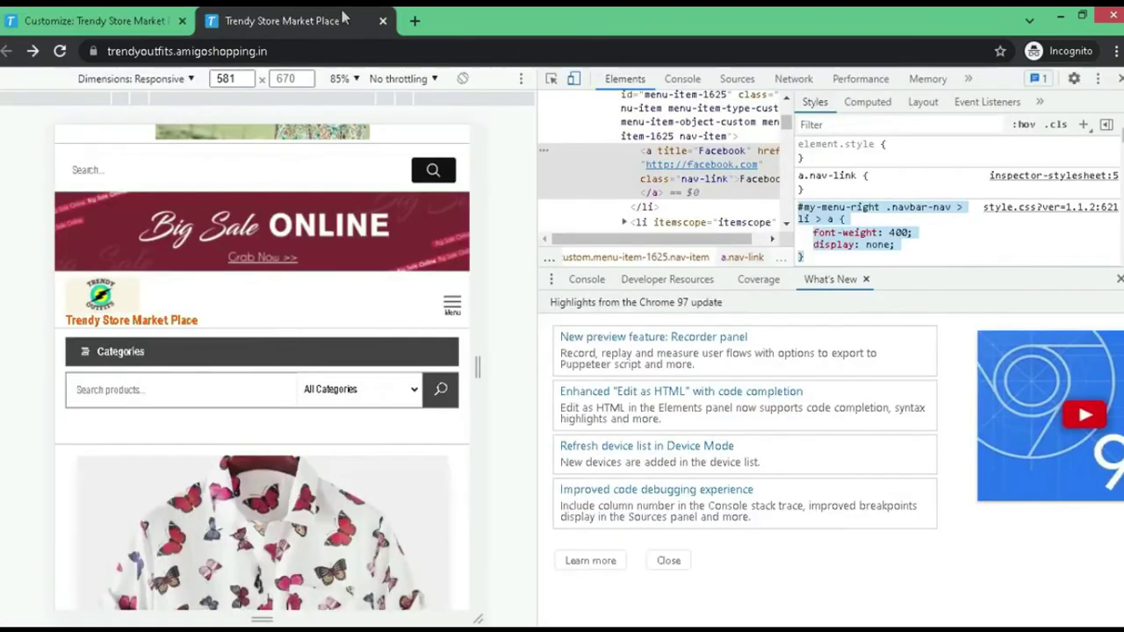
click(1120, 78)
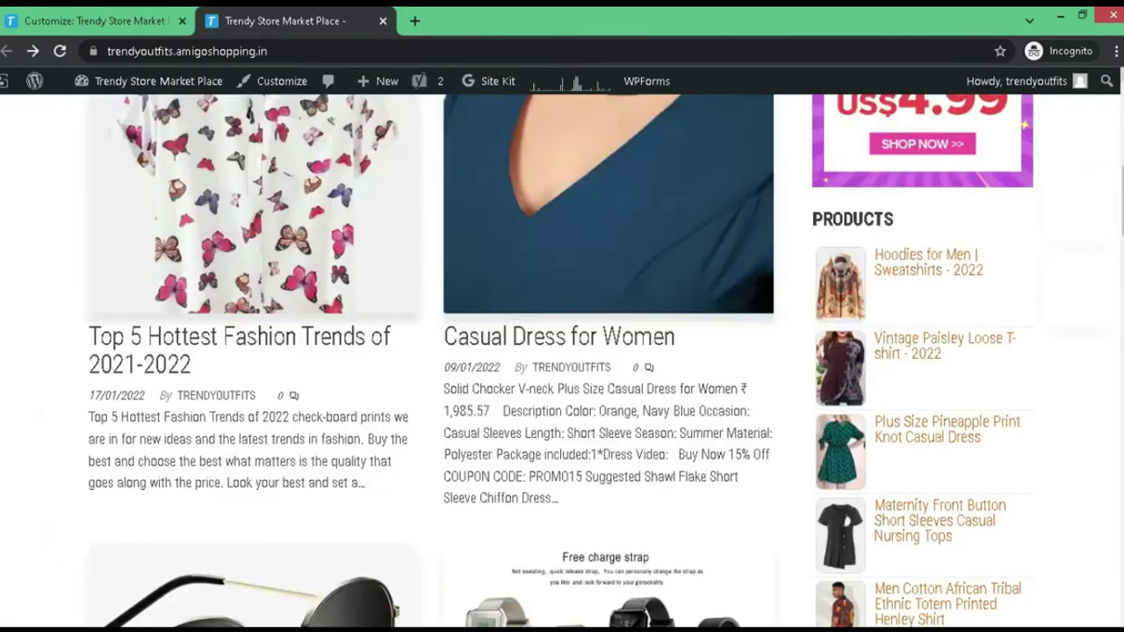
scroll(576, 204, up, 7)
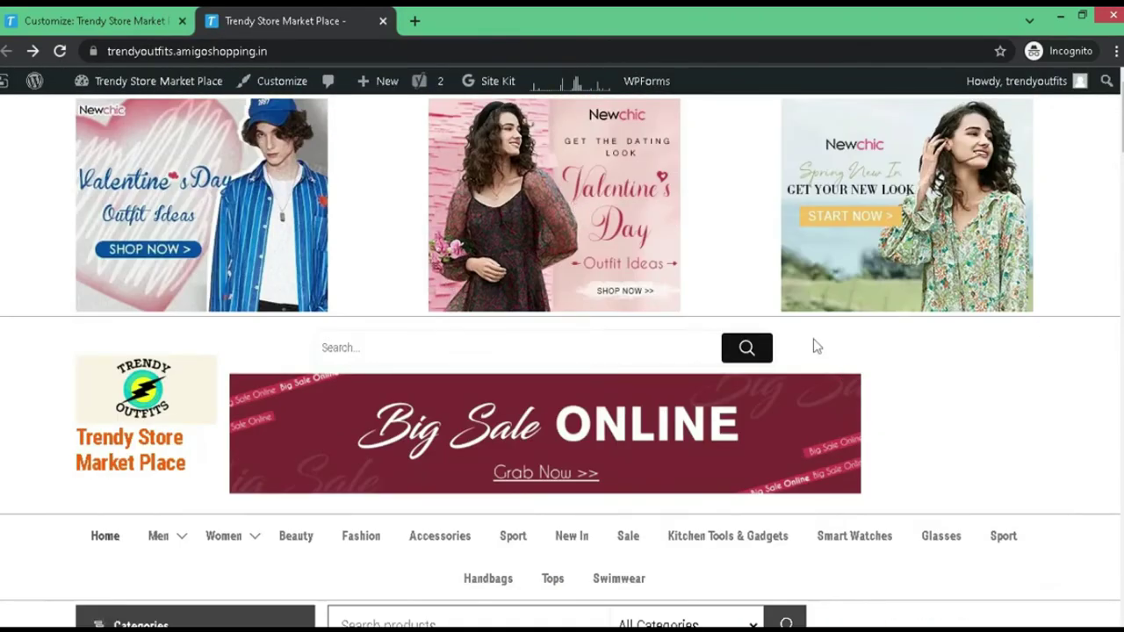
scroll(817, 346, down, 2)
scroll(815, 340, down, 1)
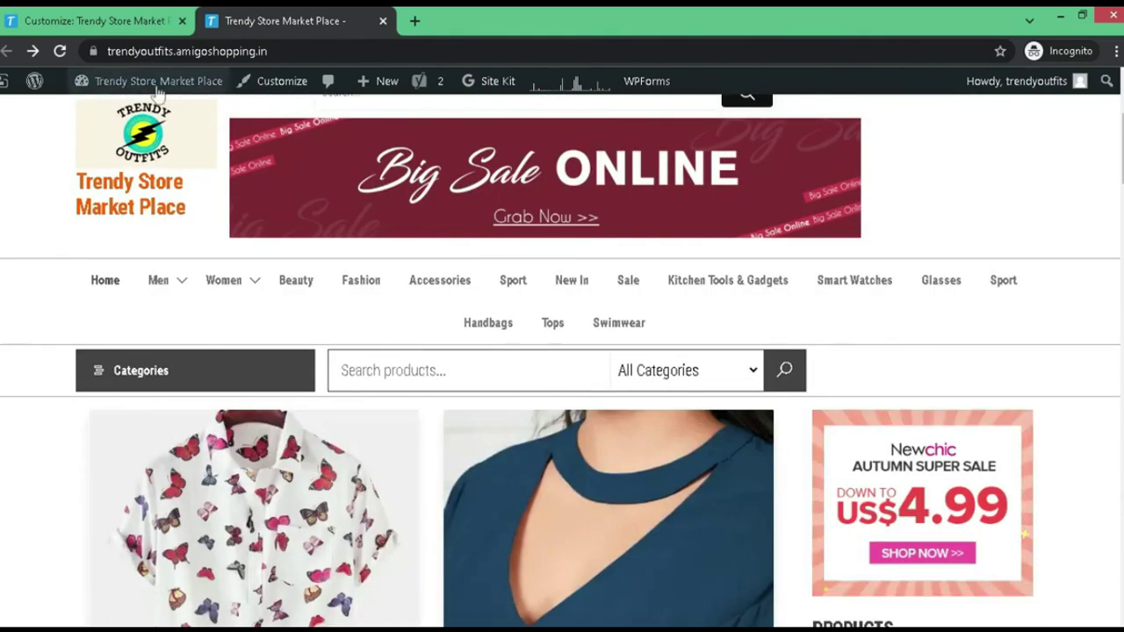
click(58, 51)
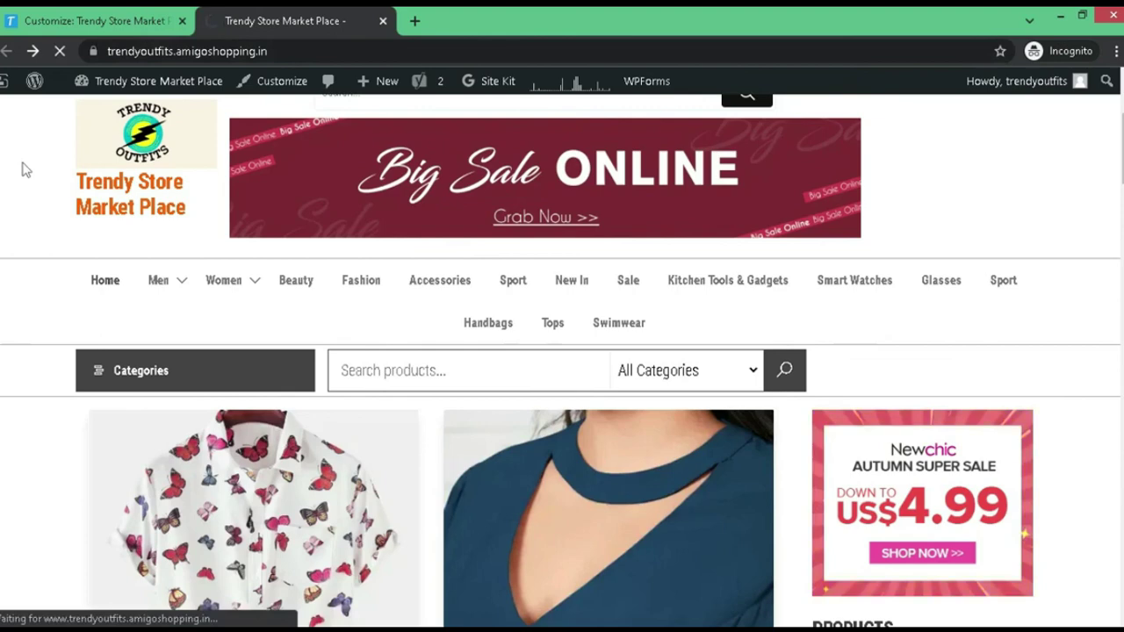